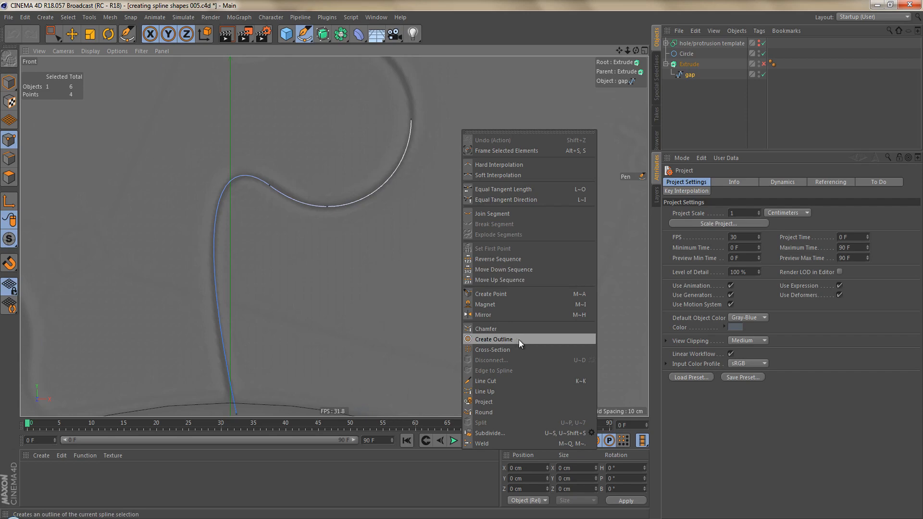
Step: Try creating a freehand outline around the four-point gap spline, and undo it
left_click(518, 339)
middle_click_drag(357, 295, 384, 272)
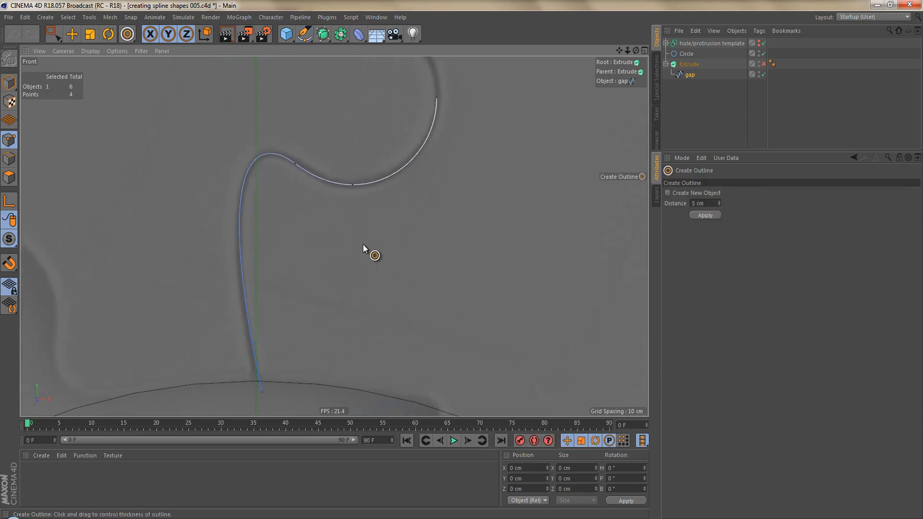
left_click_drag(363, 244, 463, 260)
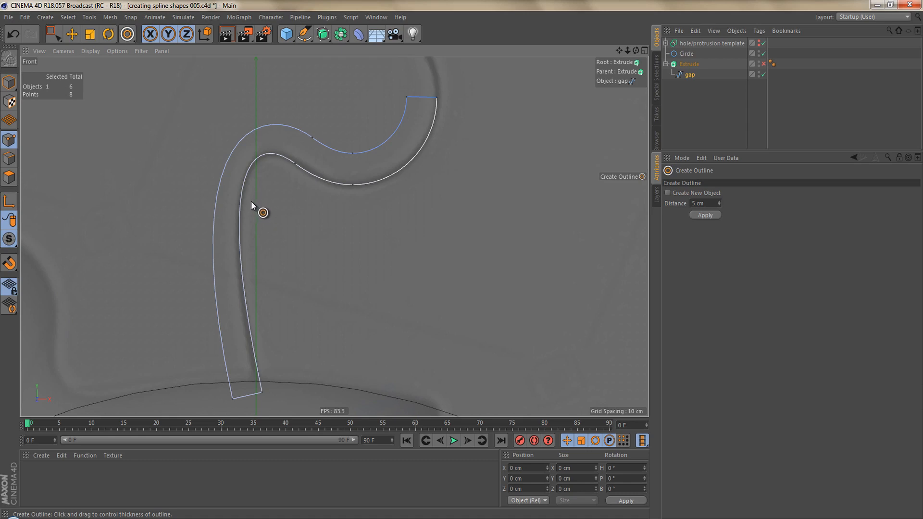
key("ctrl+z")
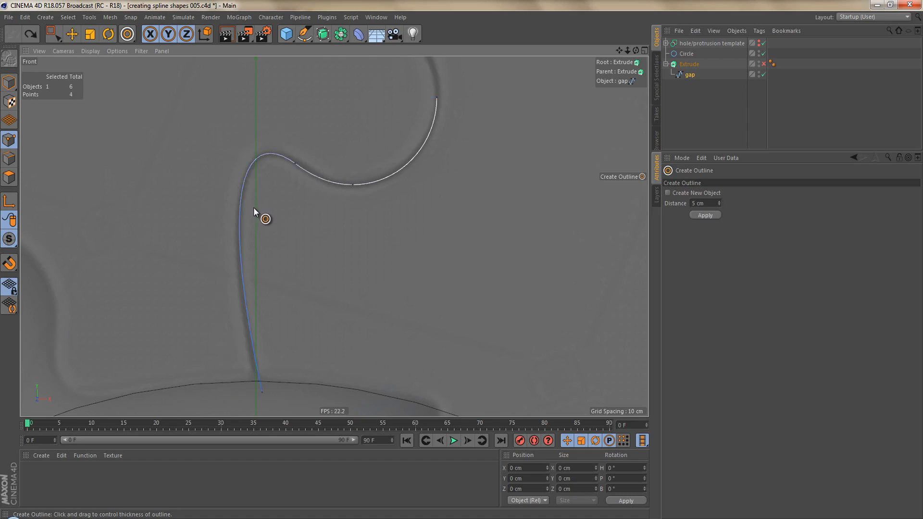
Step: Add a point to the gap spline just below its first bend, at about X -40.2 cm, Y -43.1 cm
middle_click_drag(284, 190, 331, 193, "alt")
right_click_drag(297, 193, 323, 191, "alt")
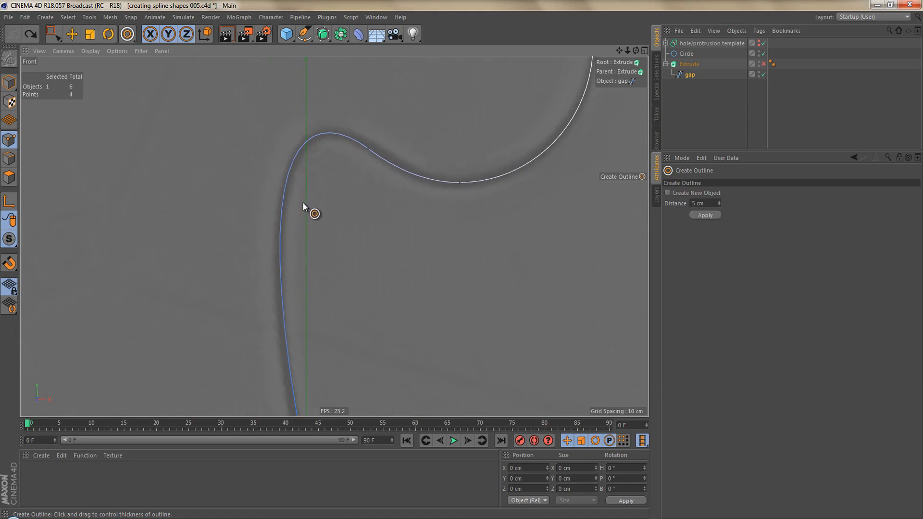
key("e")
right_click_drag(299, 180, 313, 185, "alt")
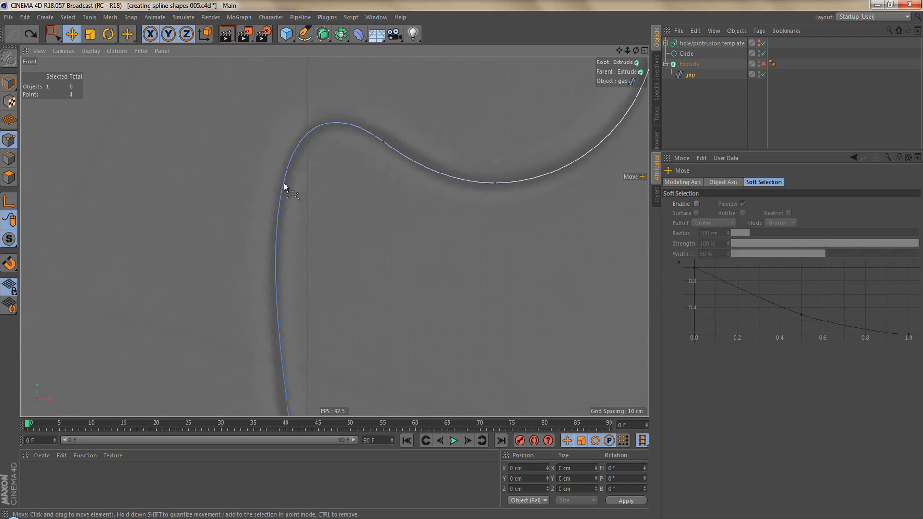
left_click(283, 183)
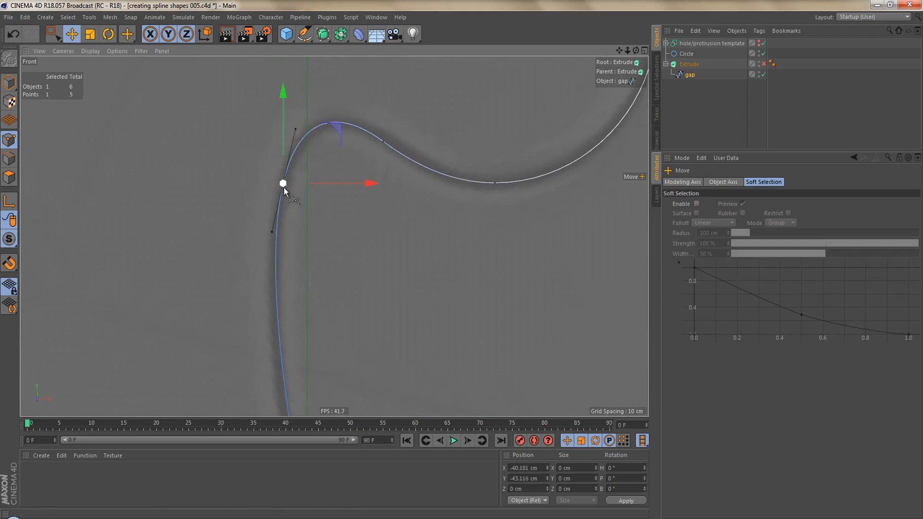
Step: Try a freehand outline of the gap spline with the added point, test-render it, and undo the outline
right_click(410, 220)
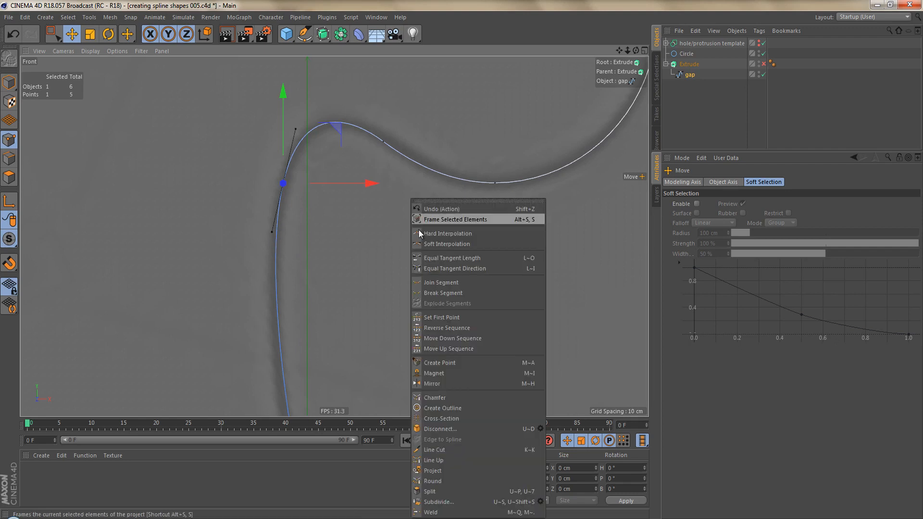
left_click(462, 407)
mouse_move(373, 280)
left_mouse_down()
mouse_move(470, 268)
mouse_move(464, 260)
left_mouse_up()
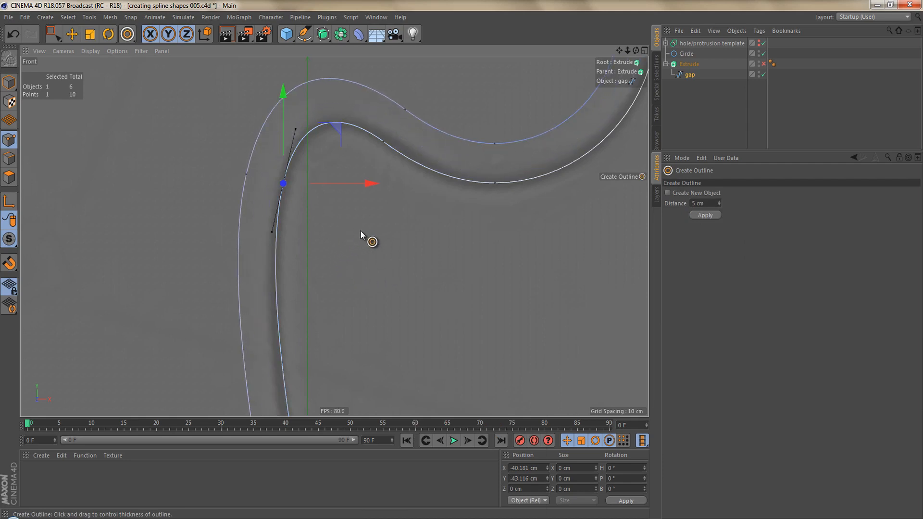
left_click_drag(359, 238, 360, 240)
key("ctrl+r")
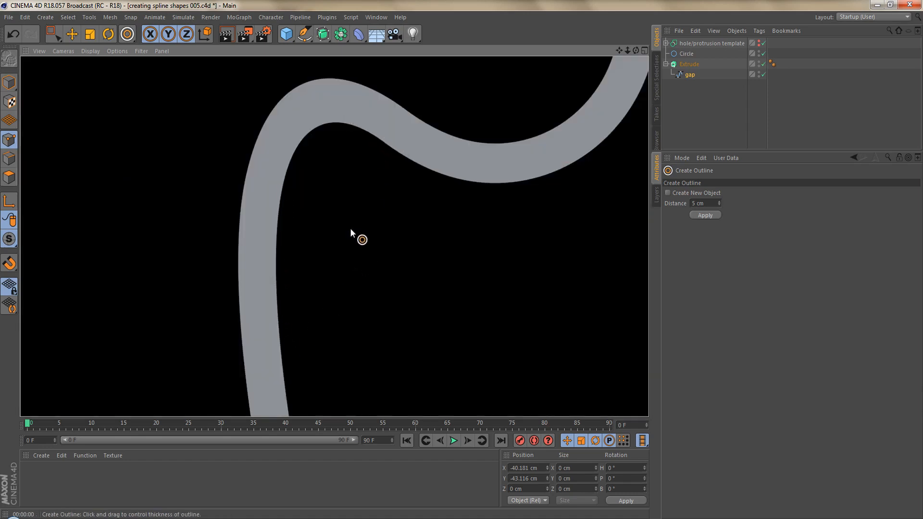
key("q")
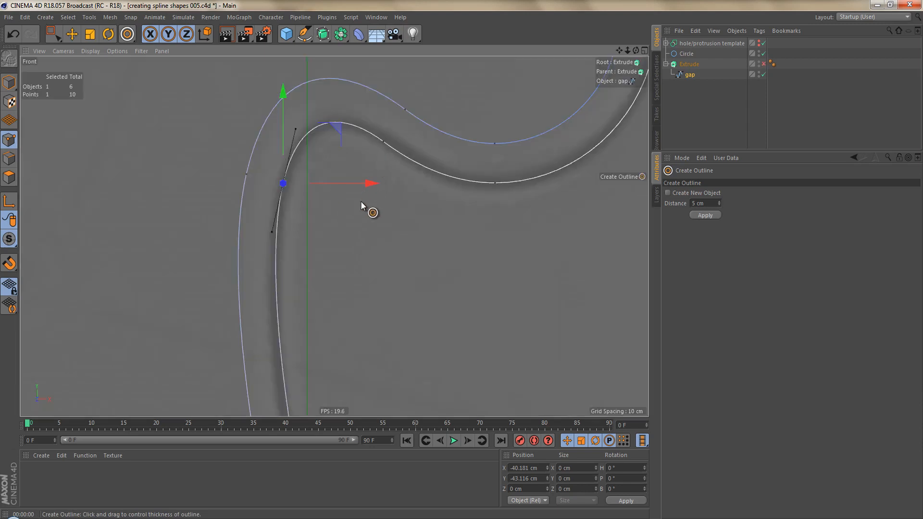
key("ctrl+z")
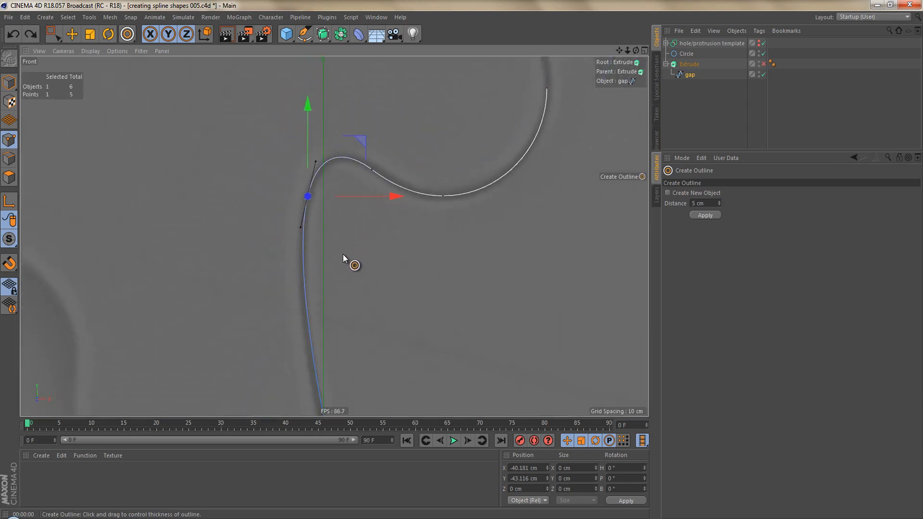
Step: Try outlining the gap spline with distances of 5 cm and 7 cm, undoing each attempt
left_click(705, 215)
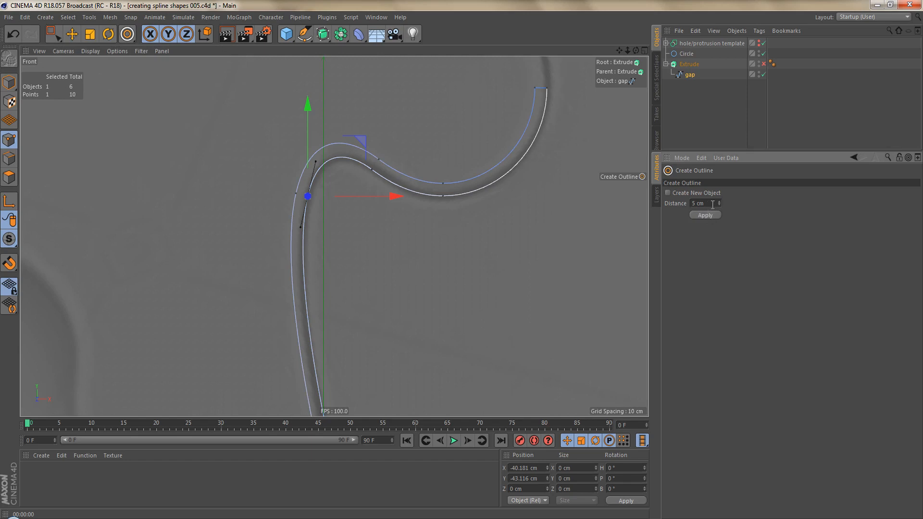
key("ctrl+z")
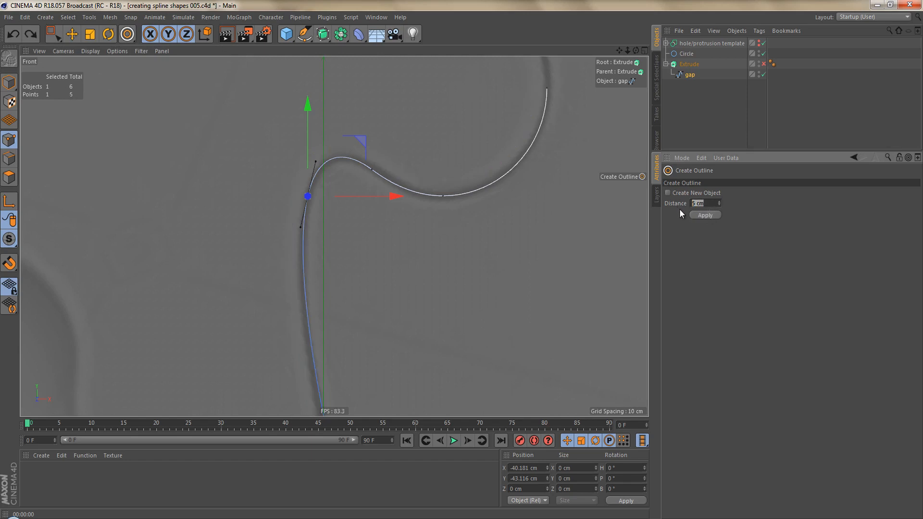
left_click(704, 214)
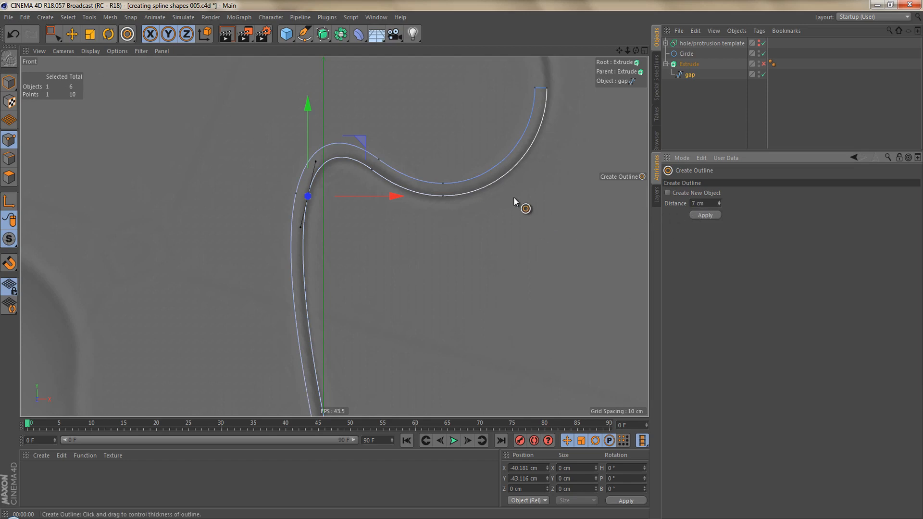
key("ctrl+z")
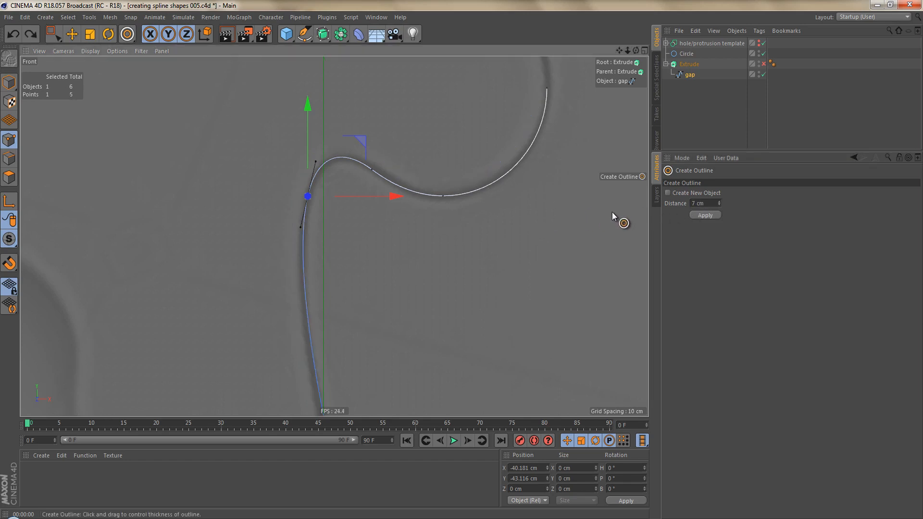
Step: Create an outline of the gap spline with a distance of 4 cm
left_click(708, 204)
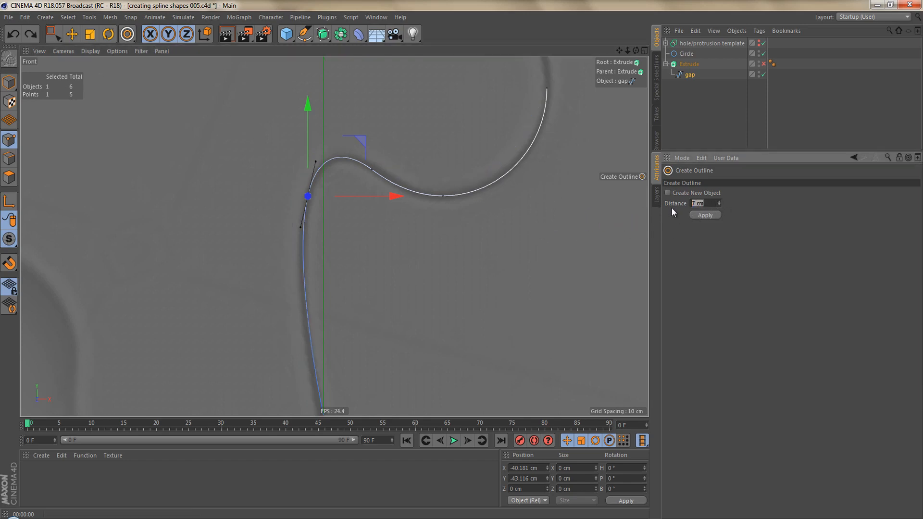
left_click(708, 215)
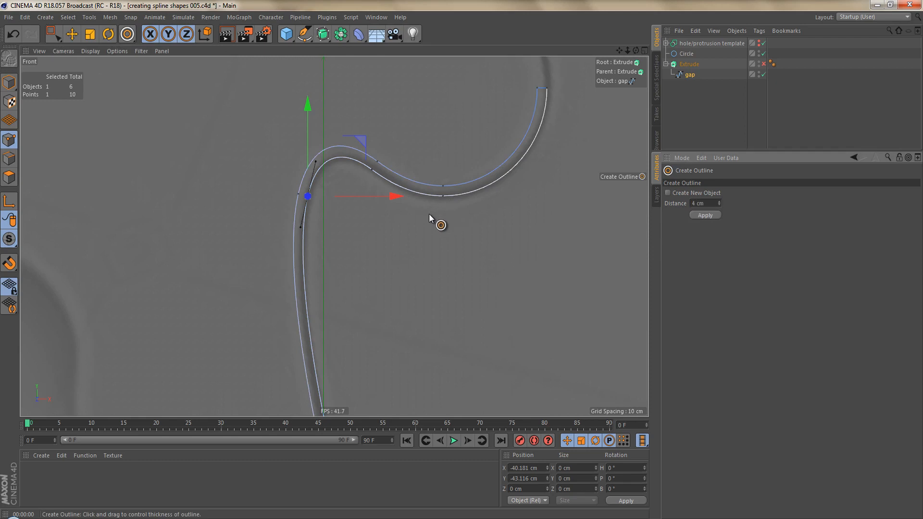
Step: Turn off Close Spline for the gap spline to open the outline's upper end
right_click_drag(426, 217, 417, 231, "alt")
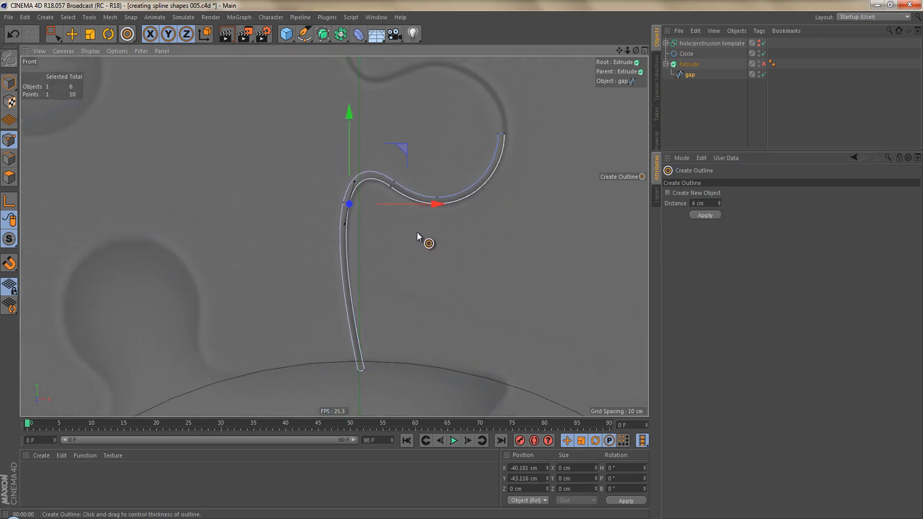
middle_click_drag(450, 196, 417, 264, "alt")
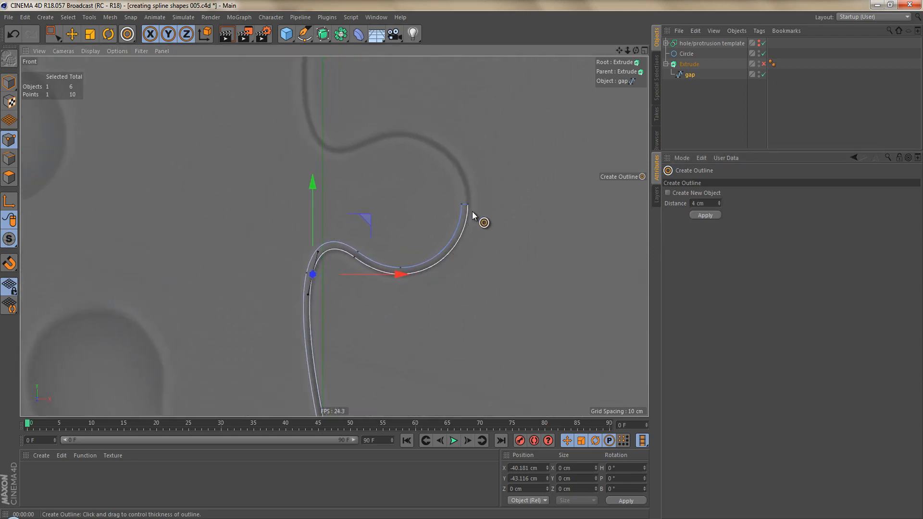
right_click_drag(472, 211, 497, 193, "alt")
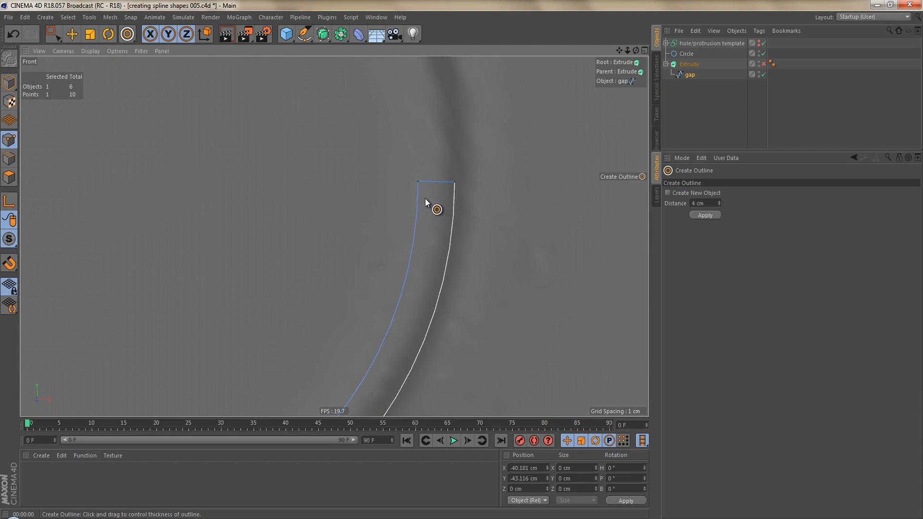
left_click(691, 76)
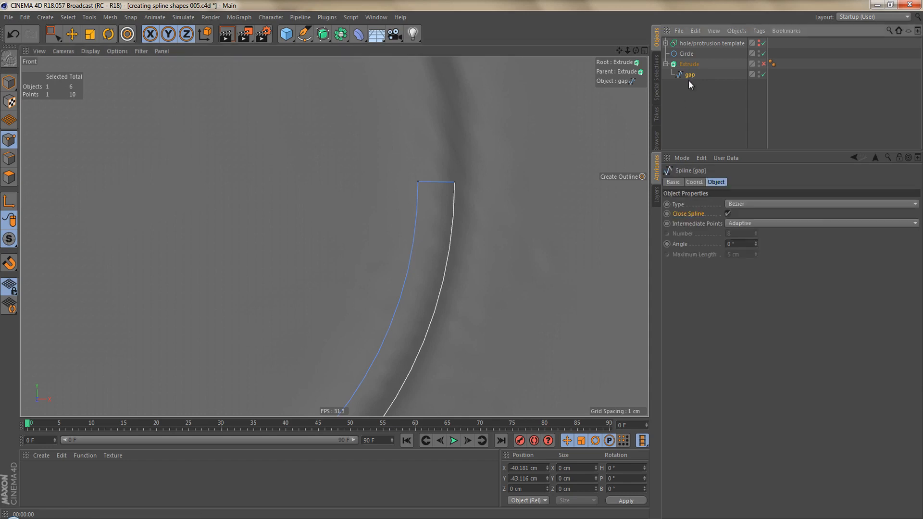
left_click(729, 214)
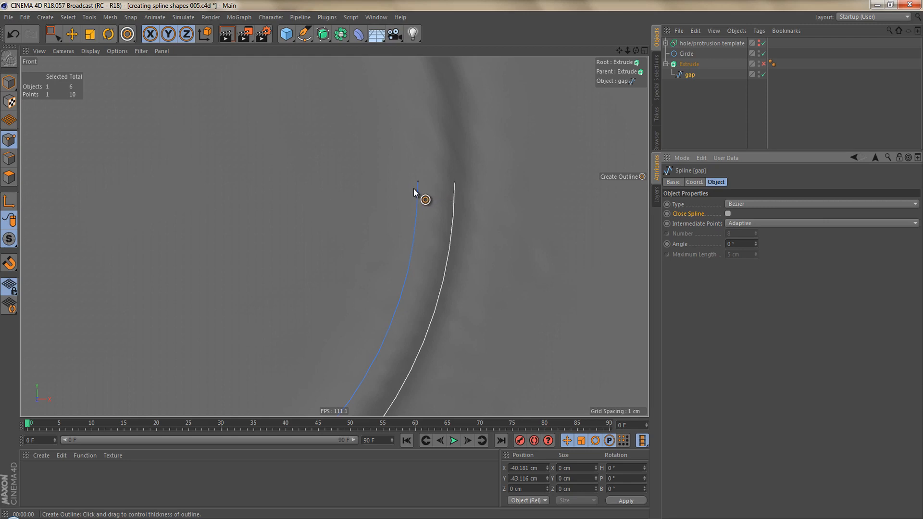
Step: Select the outer curve's upper end point and check its Y position
key("0")
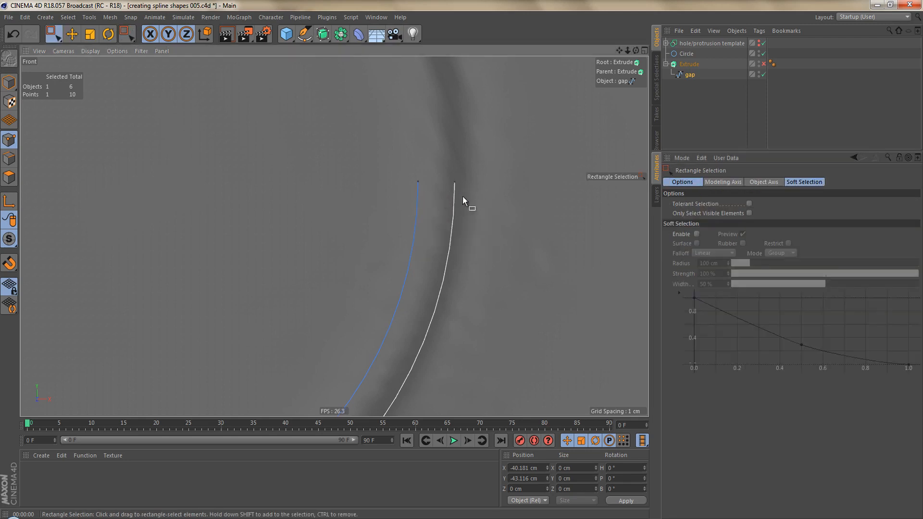
left_click_drag(446, 171, 467, 200)
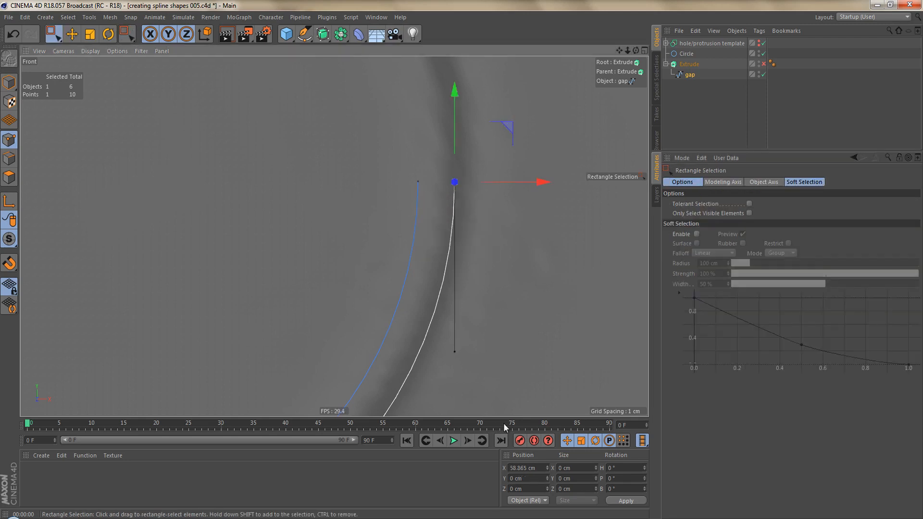
left_click(525, 479)
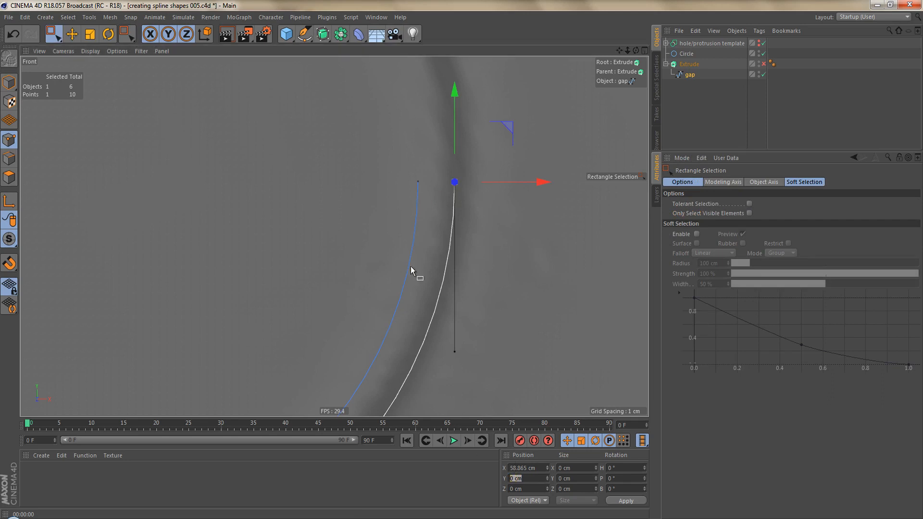
Step: Try setting the inner curve's upper end point to Y 0 cm, undo it, and clear the point selection
left_click_drag(405, 175, 433, 204)
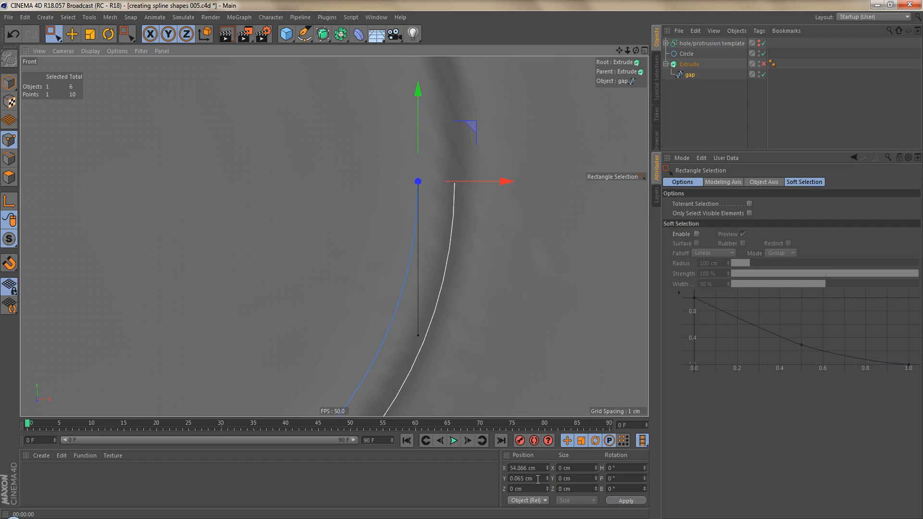
left_click(513, 479)
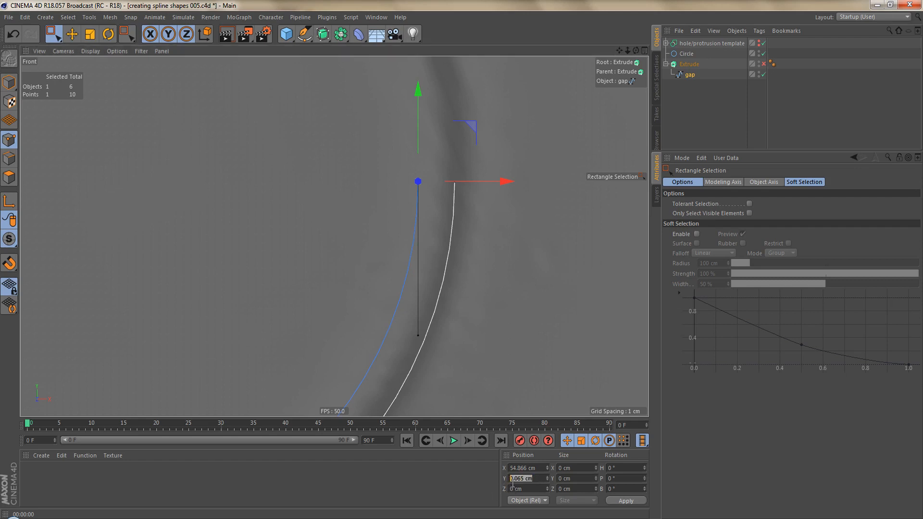
type("0")
left_click(627, 501)
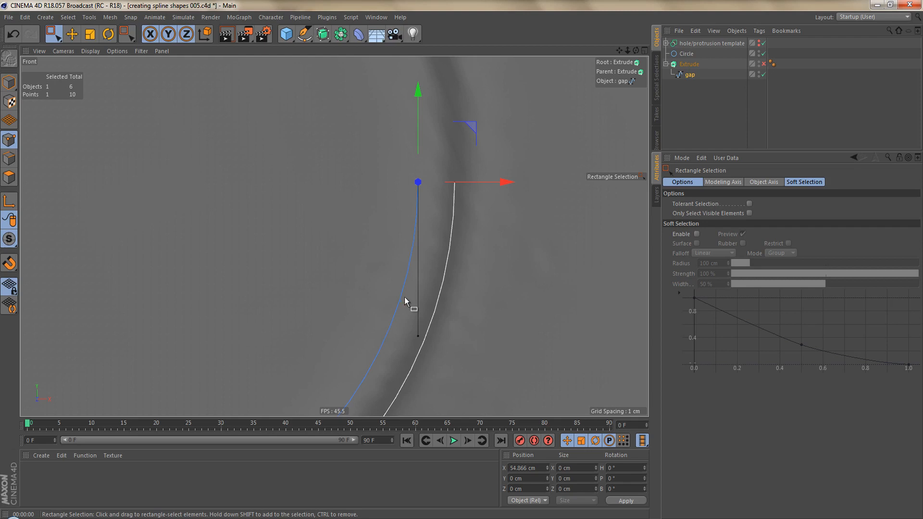
key("ctrl+z")
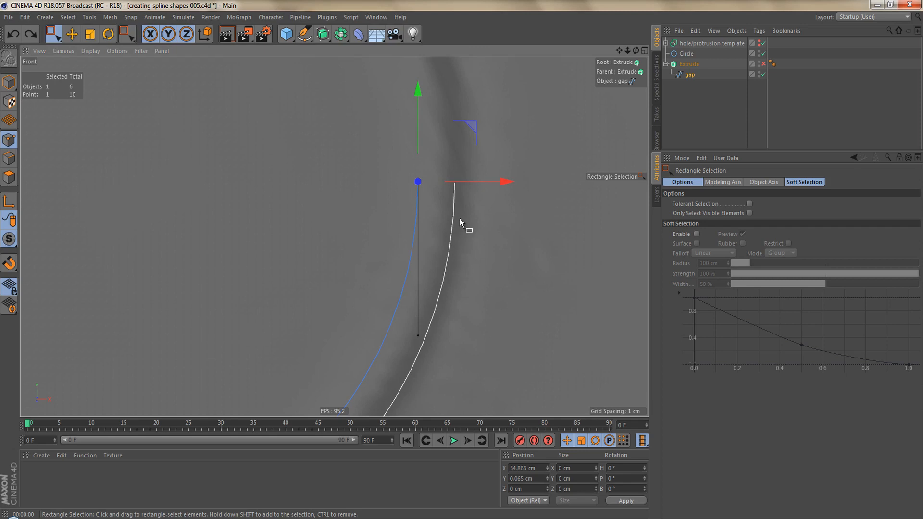
left_click(479, 213)
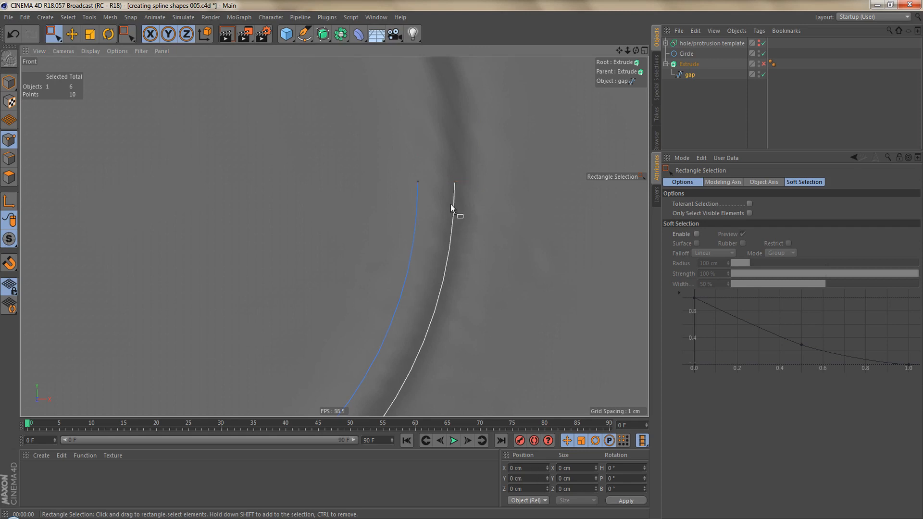
Step: Activate the Line Cut tool for the gap spline and frame its two open upper end points closely
scroll(454, 188, "up", 3)
right_click(509, 143)
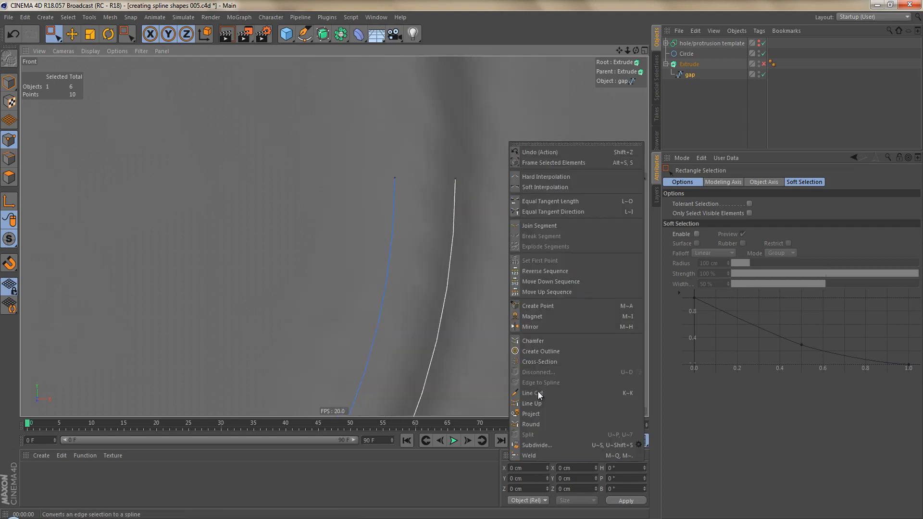
left_click(558, 391)
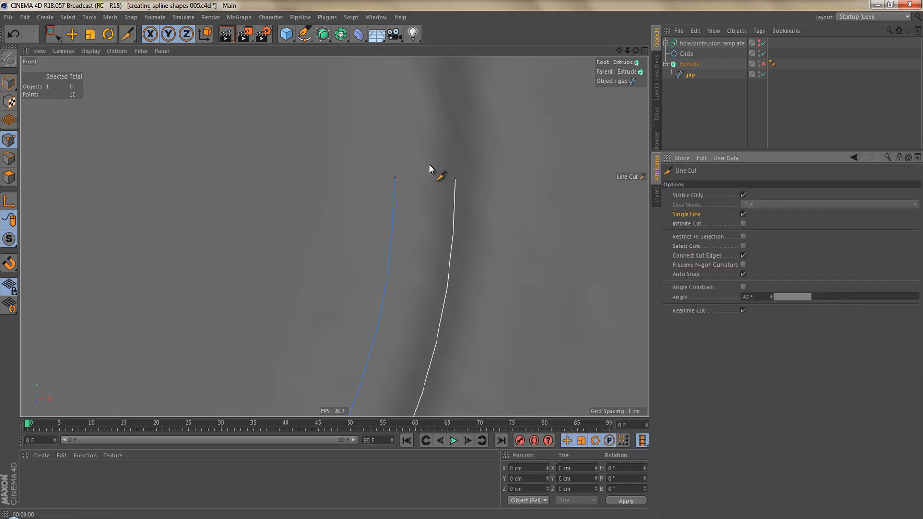
scroll(429, 166, "up", 3)
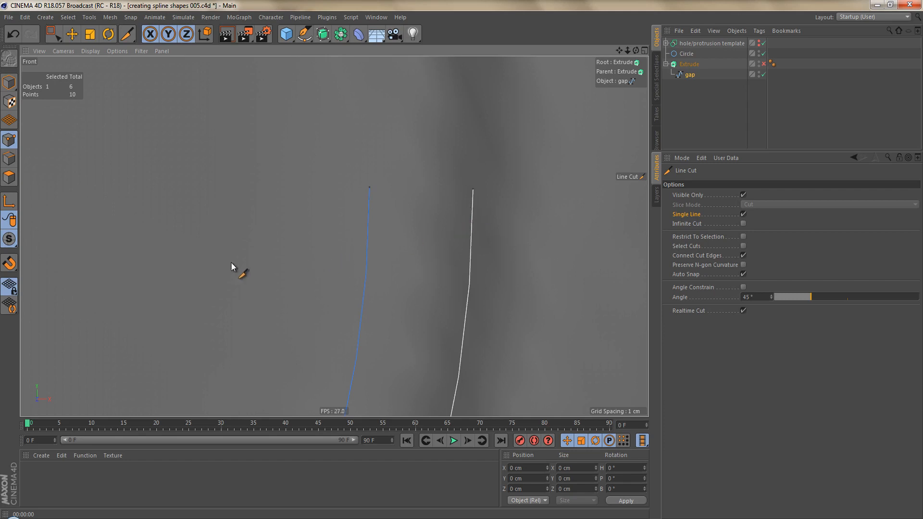
Step: Detach the snapping options into a floating palette beside the viewport
left_click(11, 264)
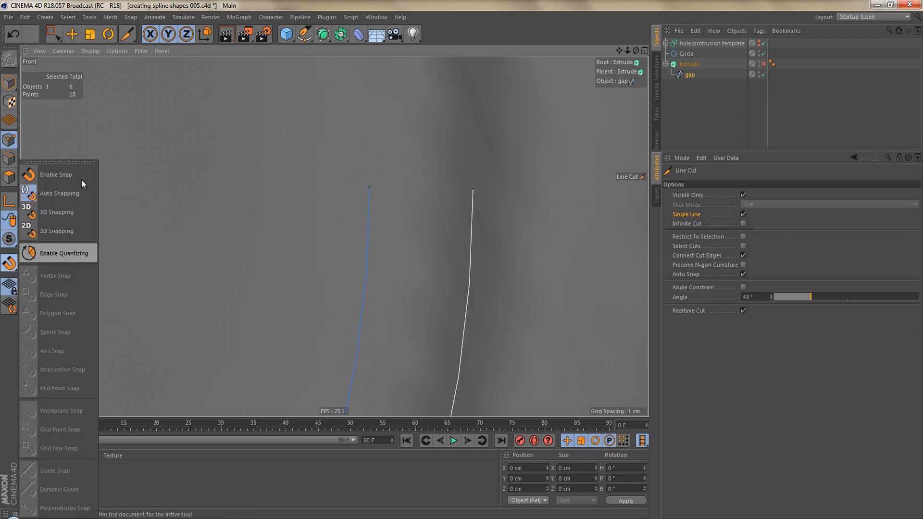
left_click(74, 162)
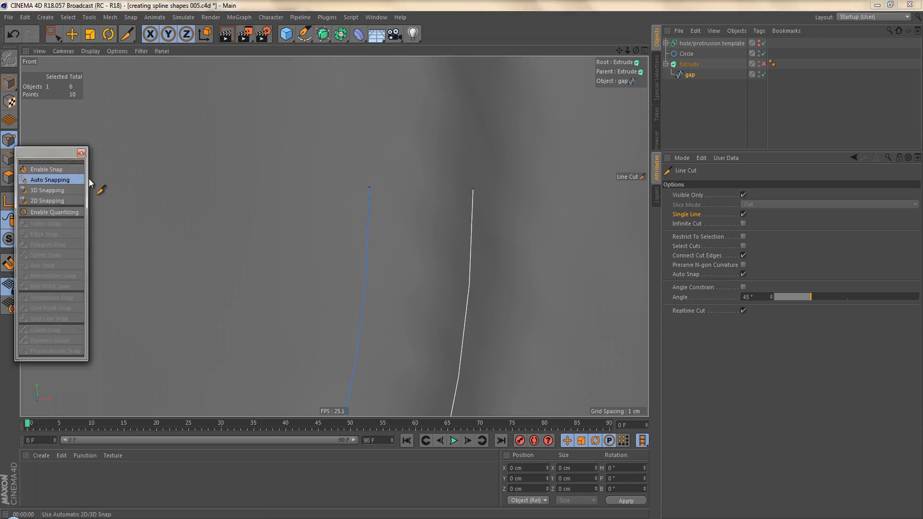
Step: Enable snapping, close the snapping palette, and cut a horizontal line from the outer curve's upper end point across the inner curve
left_click(50, 170)
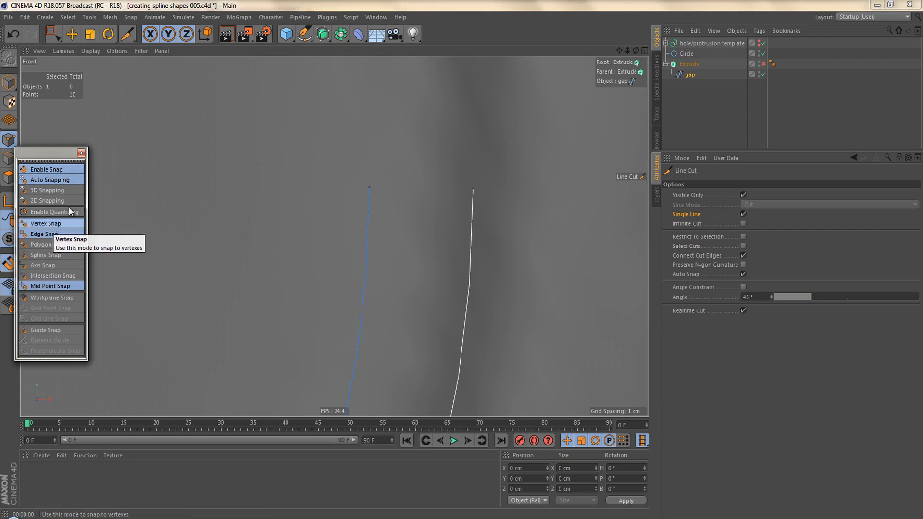
left_click(82, 154)
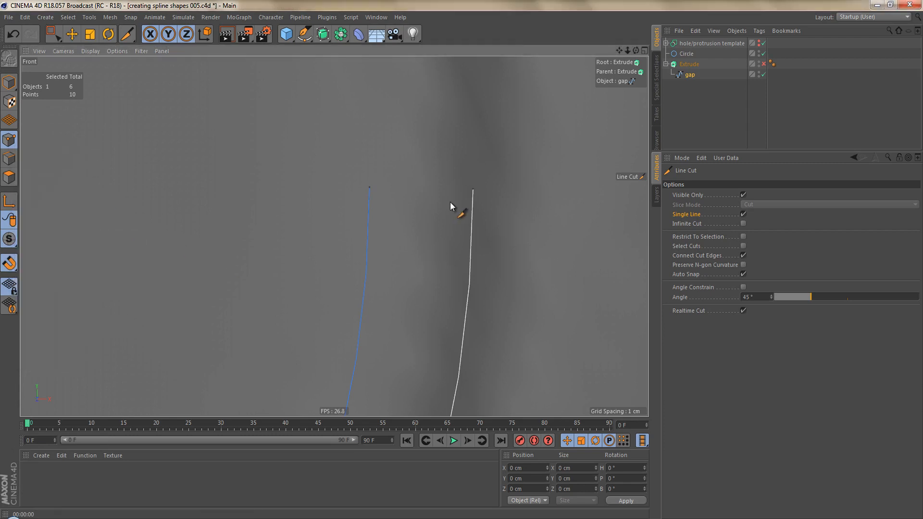
left_click(473, 192)
left_click(307, 204, "shift")
scroll(395, 190, "up", 8)
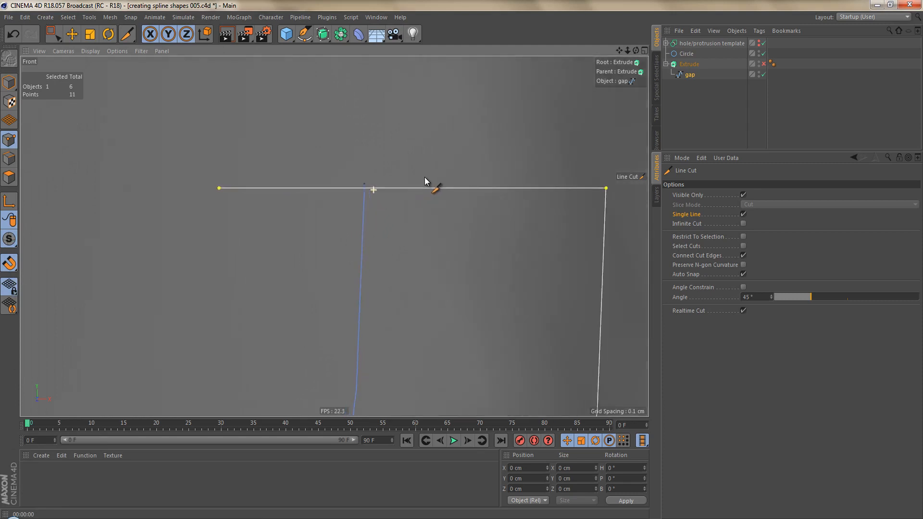
Step: Delete the inner curve's old upper end point above the new cut
key("e")
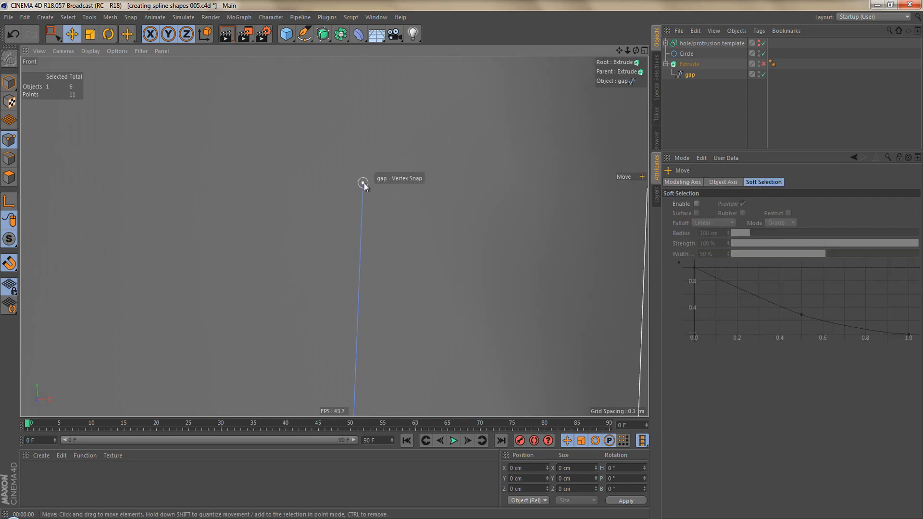
left_click(363, 183)
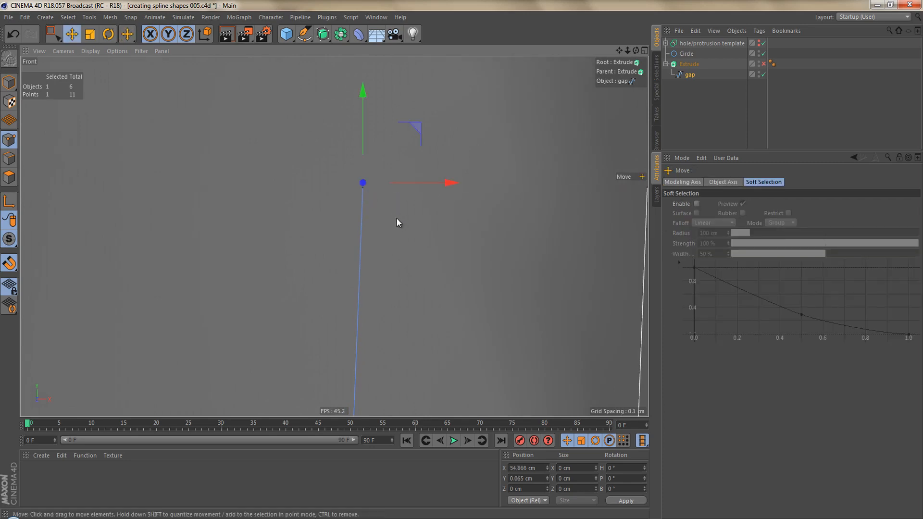
key("Delete")
Step: Set the inner curve's new upper end point to Y 0 cm
left_click(363, 188)
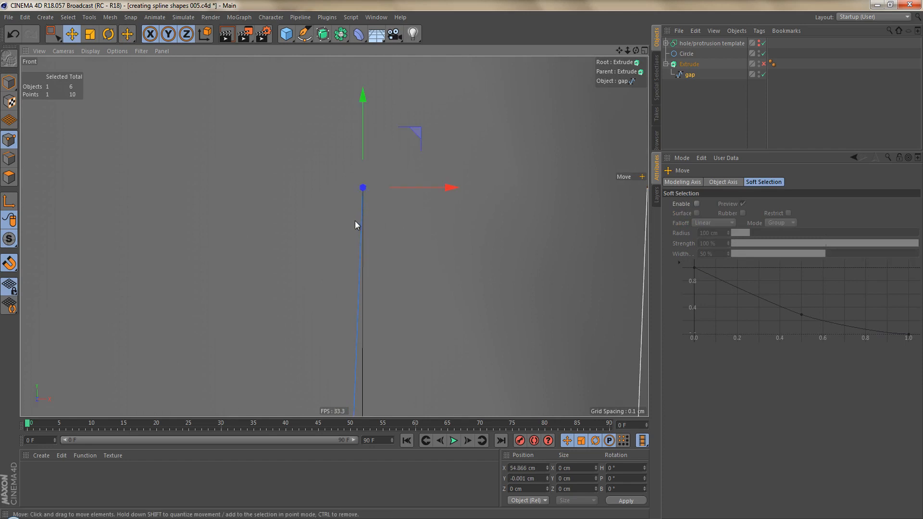
left_click(534, 478)
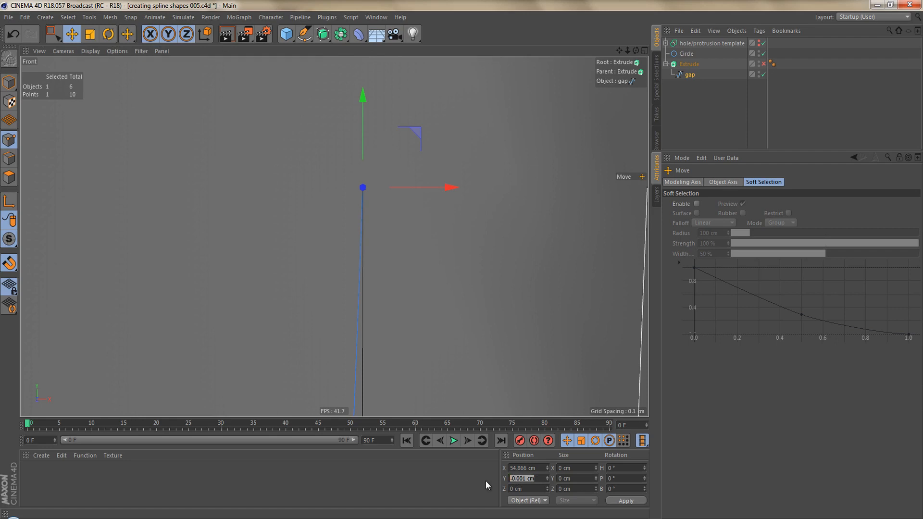
type("0")
key("Return")
Step: Add a Symmetry object as parent of the gap spline, mirror across the XZ plane, and compare it with the background reference
scroll(347, 223, "down", 3)
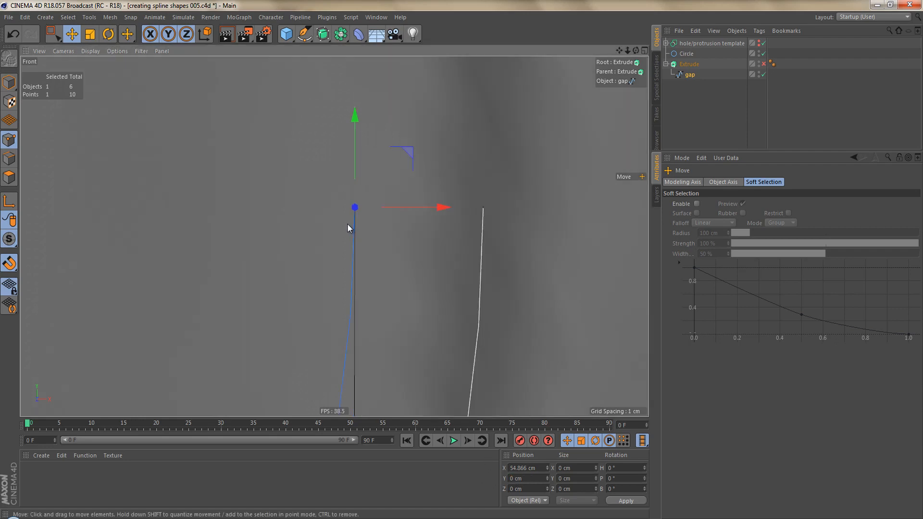
scroll(360, 228, "down", 4)
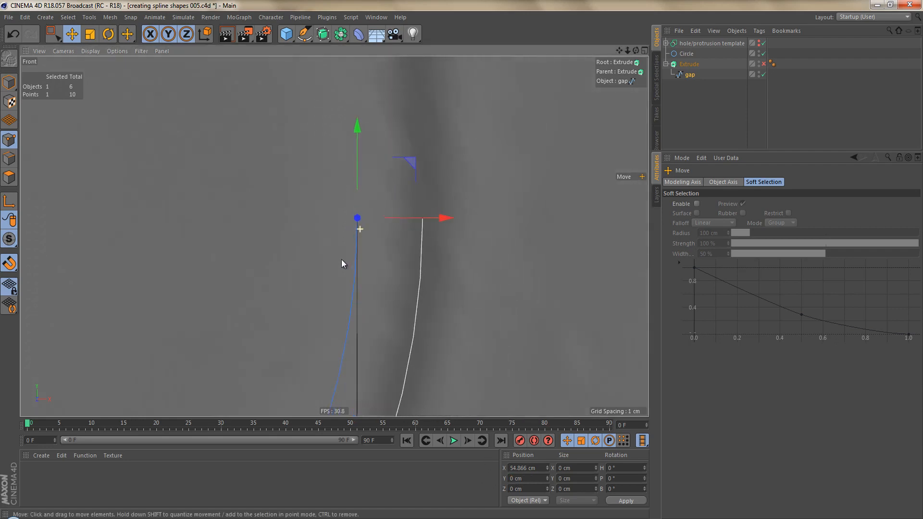
scroll(287, 331, "down", 3)
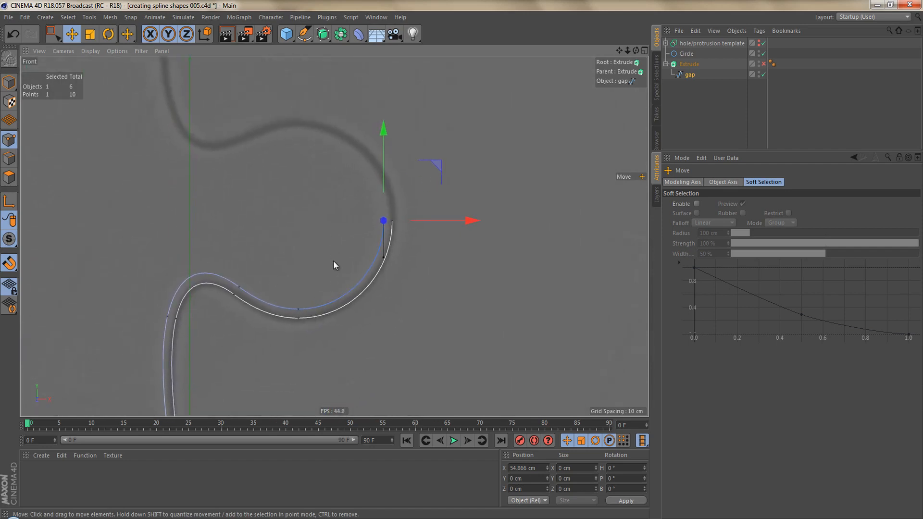
left_click(340, 34)
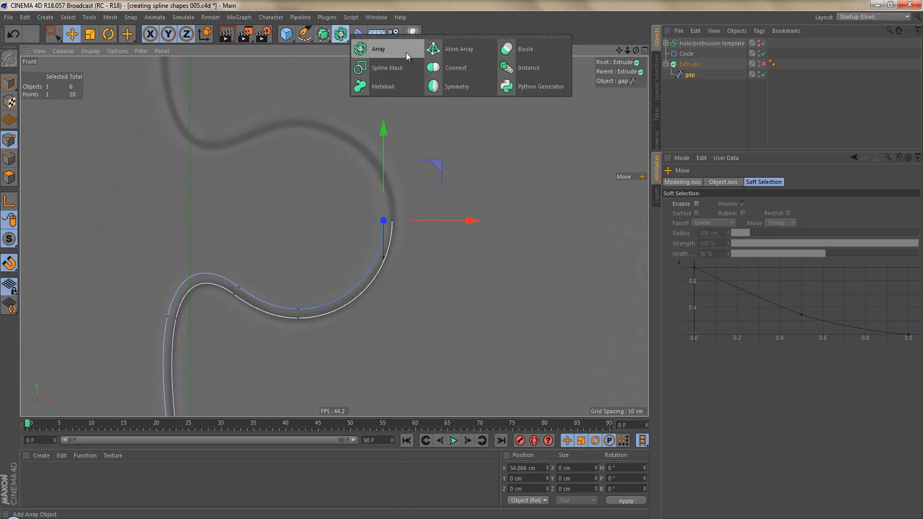
left_click(465, 83, "alt")
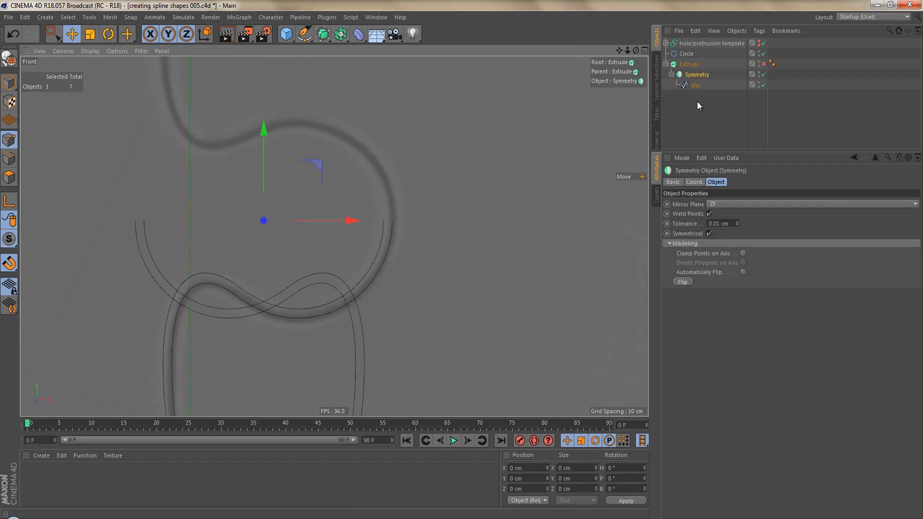
left_click(722, 205)
left_click(722, 235)
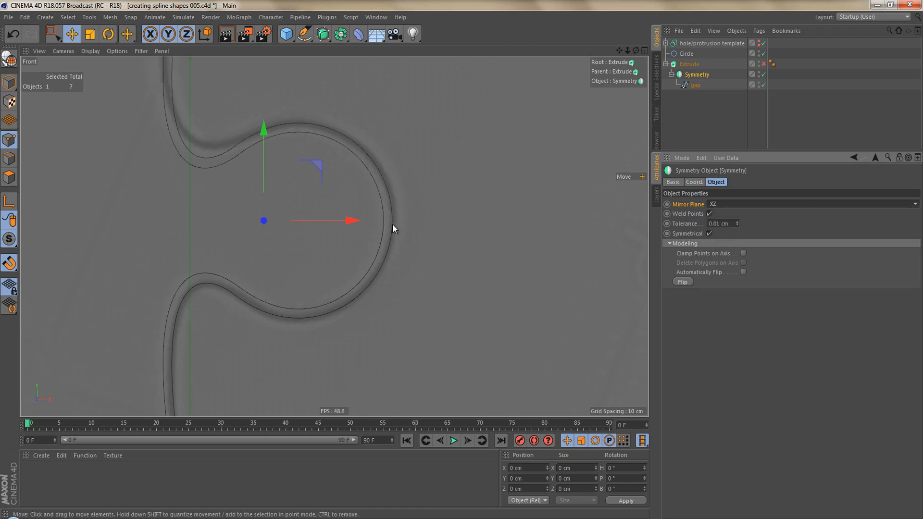
scroll(385, 228, "down", 5)
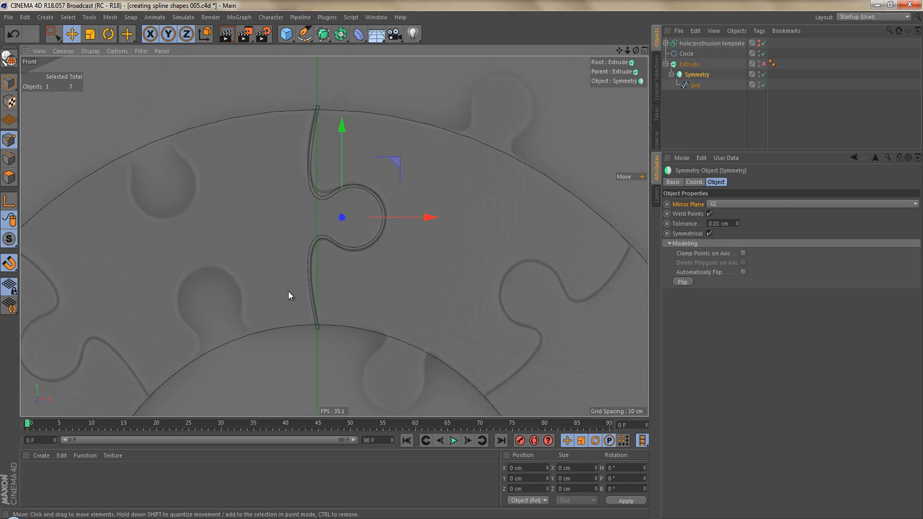
scroll(336, 186, "up", 4)
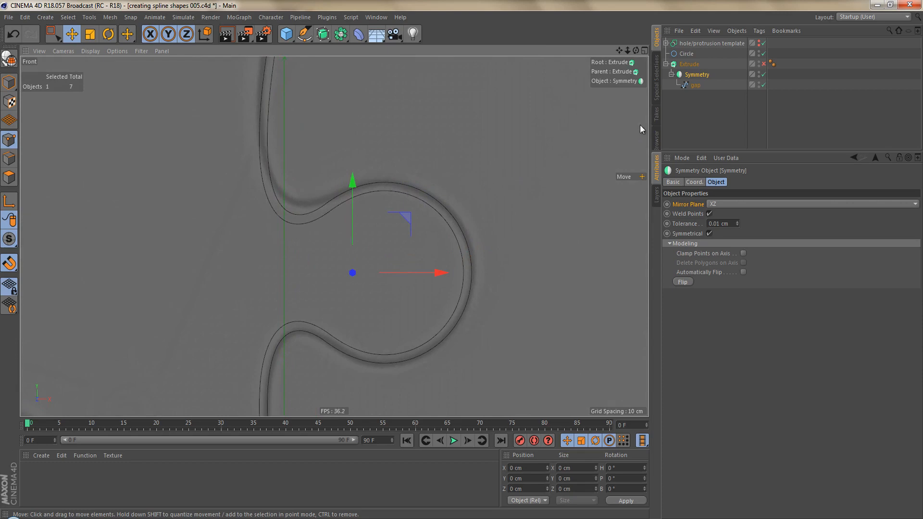
Step: Move the Symmetry object out of the Extrude, make it editable, and examine the converted gap spline's point density
left_click_drag(693, 76, 693, 100)
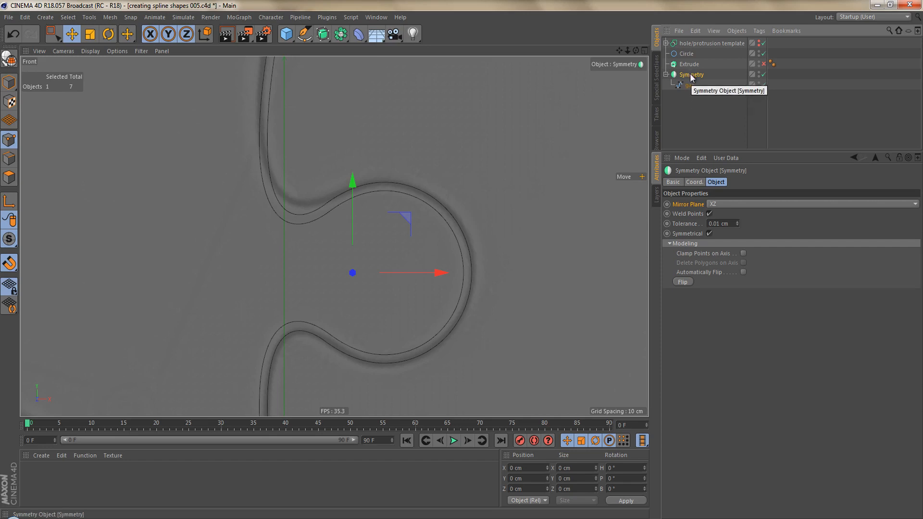
key("c")
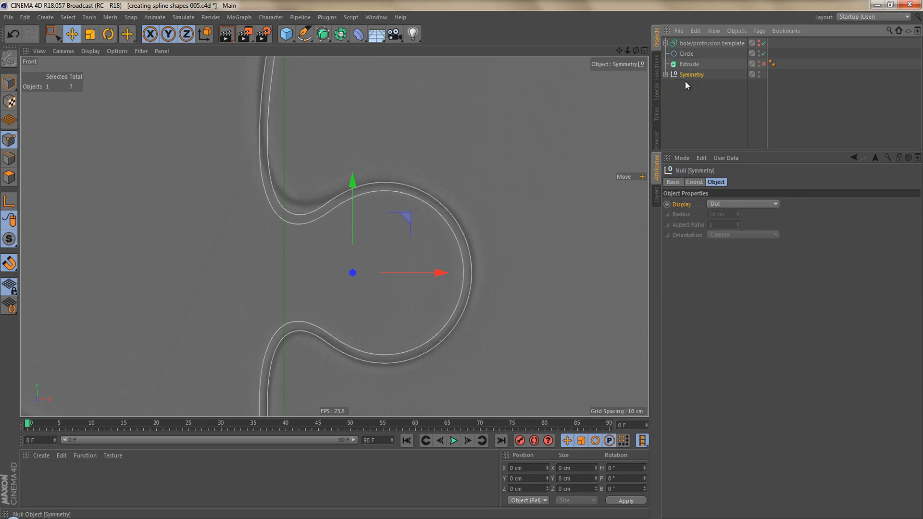
left_click(667, 75)
left_click(687, 85)
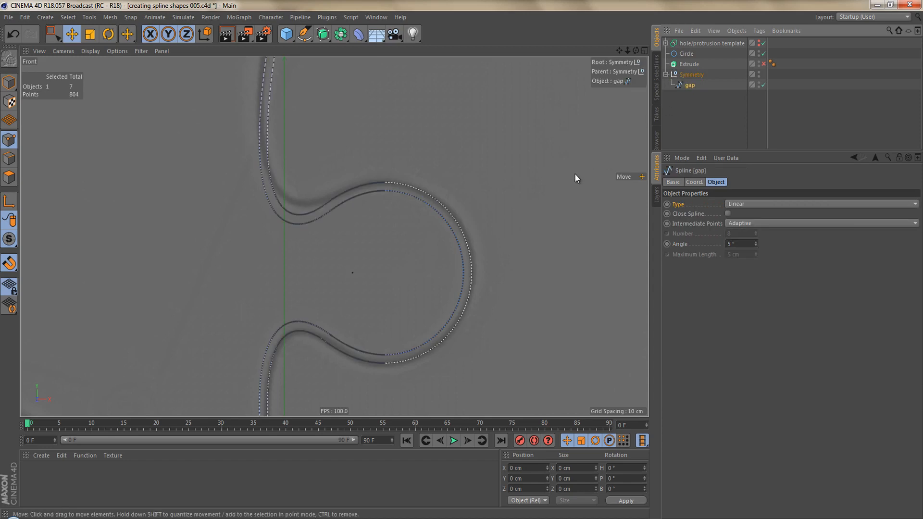
scroll(405, 218, "up", 5)
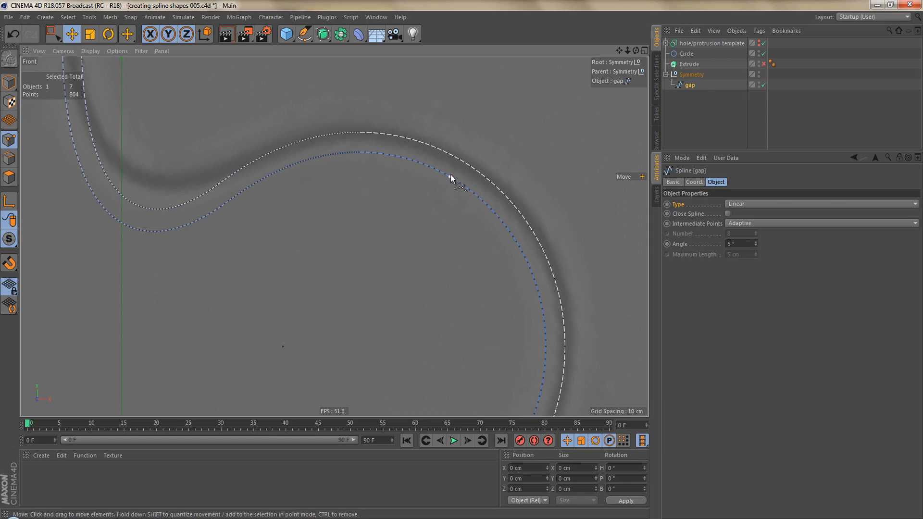
Step: Undo the Symmetry conversion and set the gap spline's intermediate point angle to 5°
key("ctrl+z")
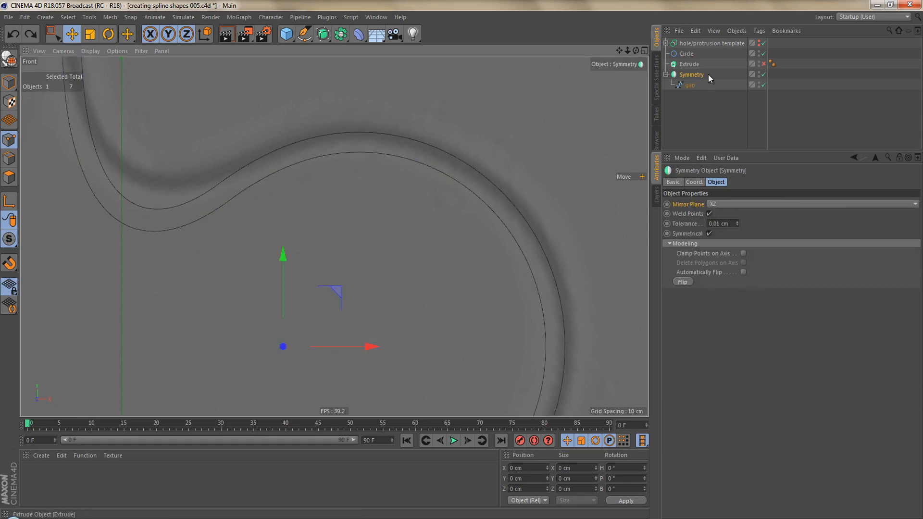
left_click(686, 85)
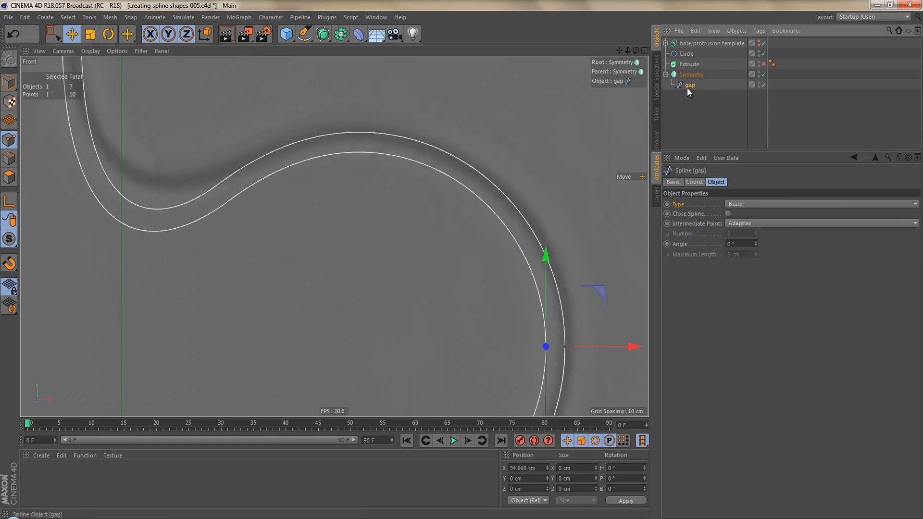
left_click(685, 244)
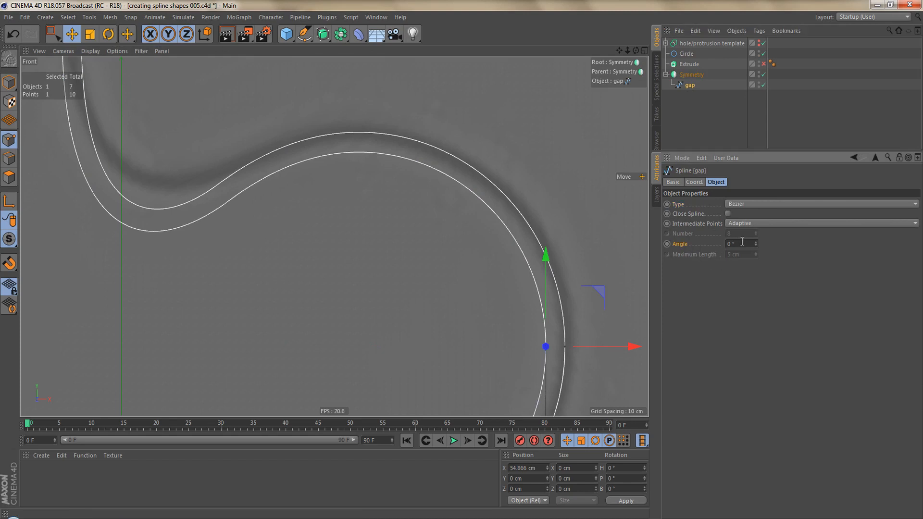
left_click_drag(740, 243, 717, 248)
type("5")
key("Return")
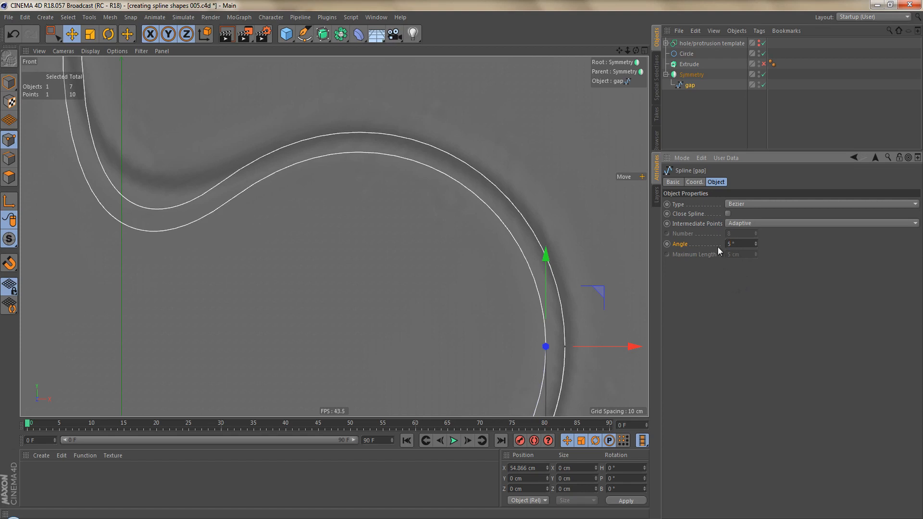
Step: Try making the Symmetry object editable again, examine the converted gap spline's points, and undo the conversion
left_click(687, 75)
key("c")
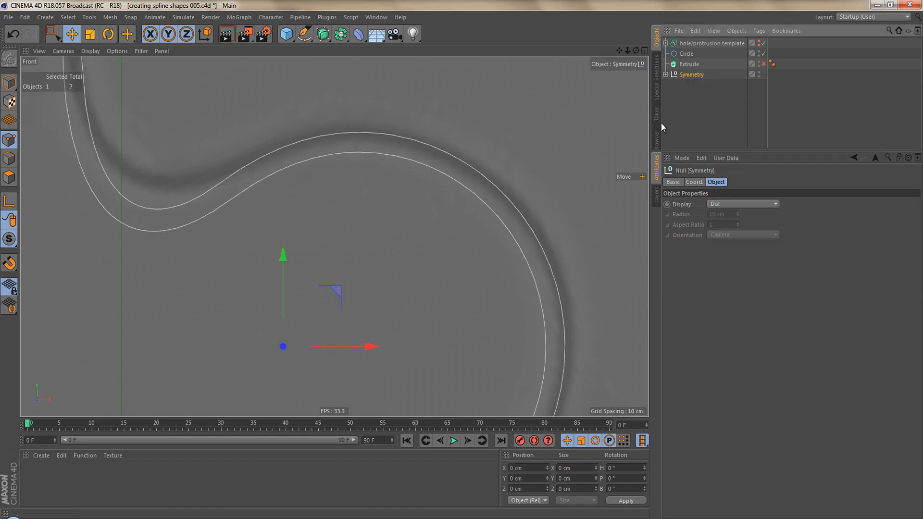
left_click(665, 74)
left_click(688, 85)
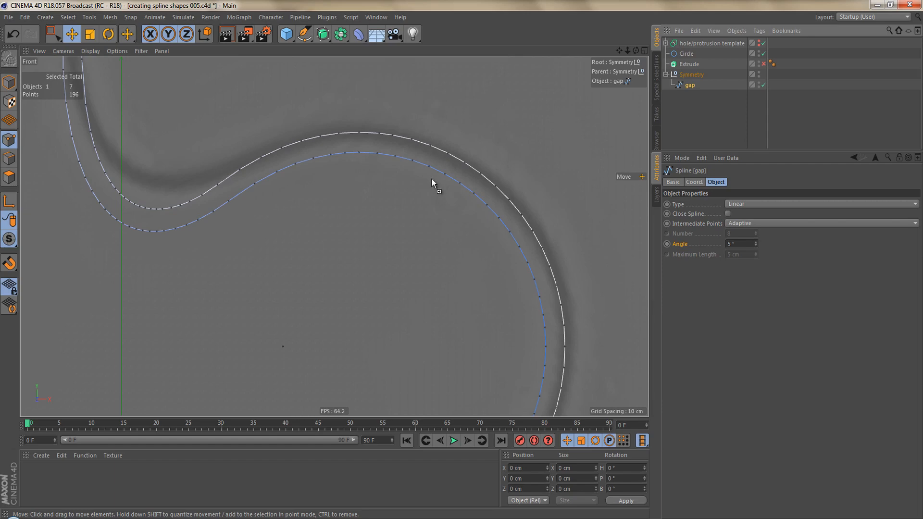
key("ctrl+z")
key("ctrl+z")
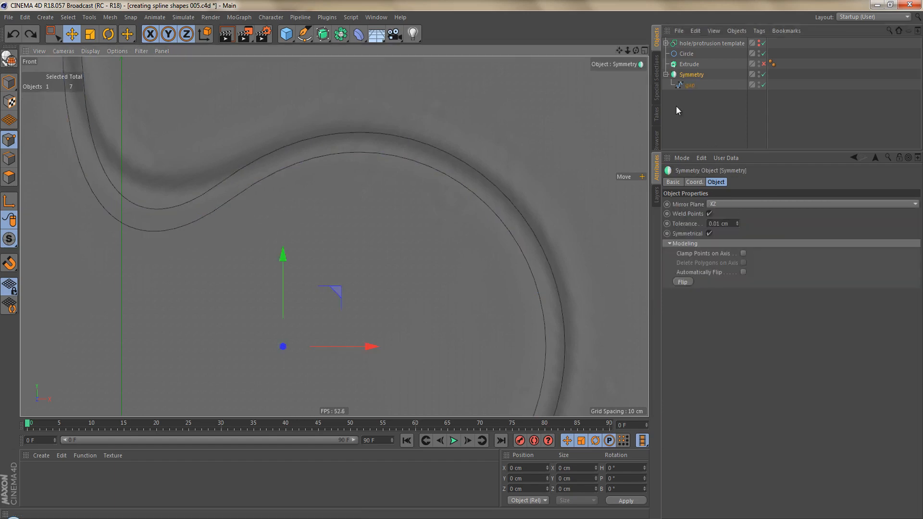
Step: Take the gap spline out of the Symmetry object and delete the Symmetry object
left_click_drag(691, 84, 687, 99)
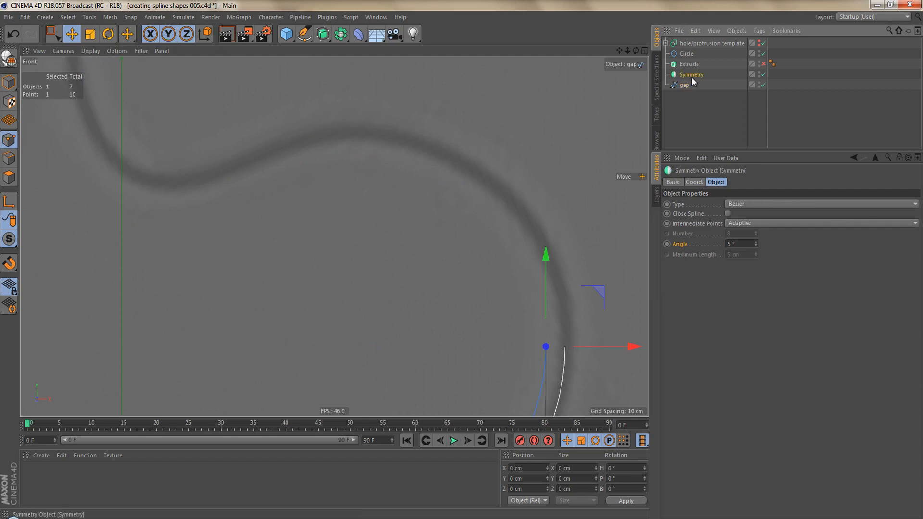
left_click(691, 76)
key("Delete")
left_click(683, 75)
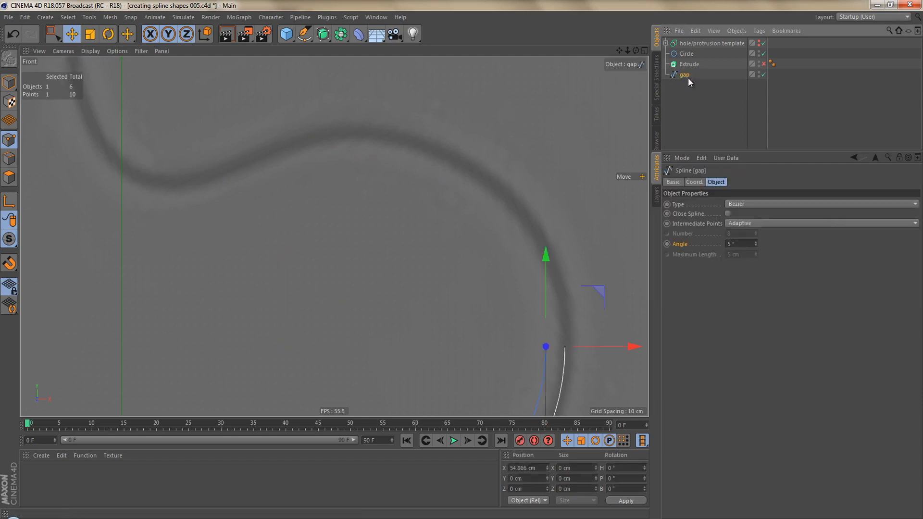
Step: Duplicate the gap spline and rotate the copy to a pitch of -180° in model mode to form the upper half
left_click_drag(684, 74, 668, 109, "ctrl")
right_click_drag(433, 151, 411, 169, "alt")
left_click(8, 84)
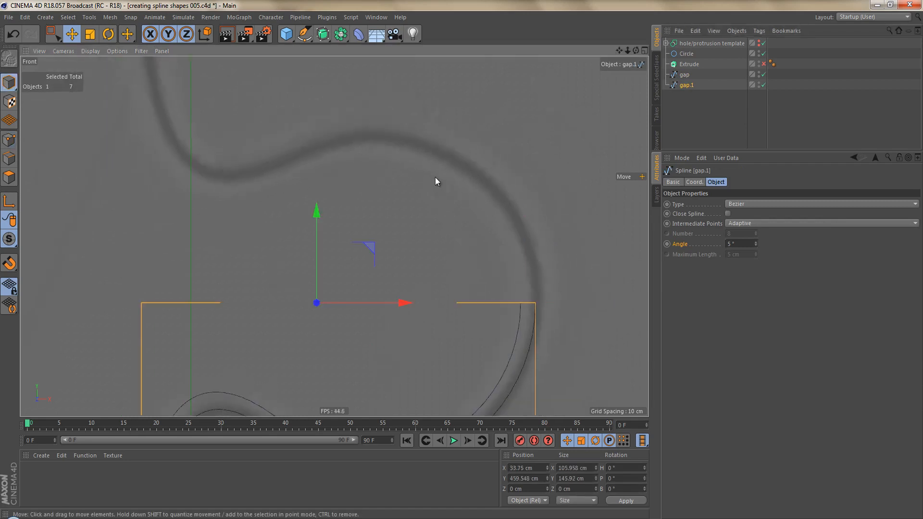
key("r")
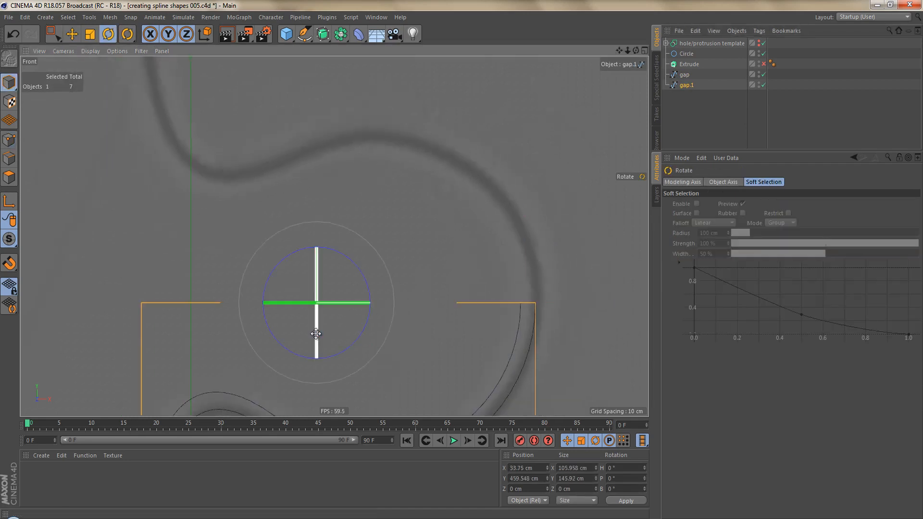
left_click_drag(315, 330, 310, 98)
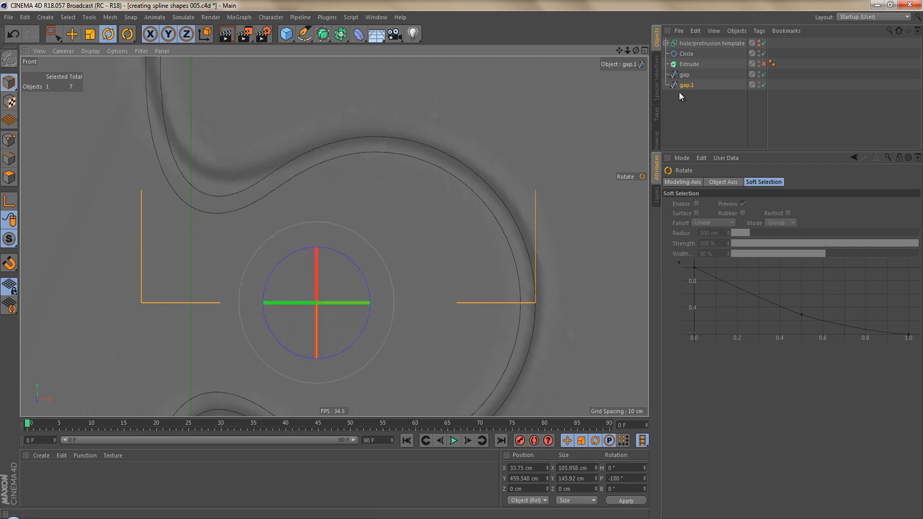
Step: Merge the gap spline and its rotated copy into one spline with Connect Objects + Delete
left_click(685, 75, "ctrl")
right_click(685, 76)
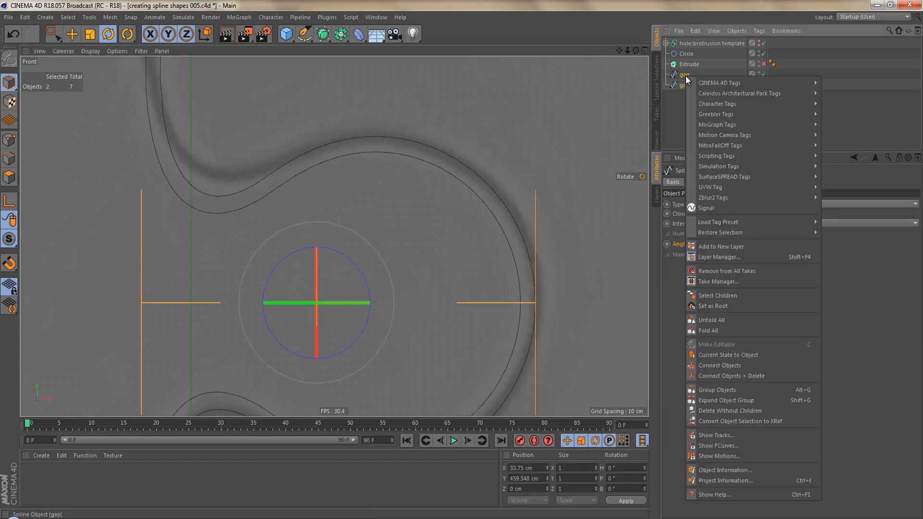
left_click(780, 374)
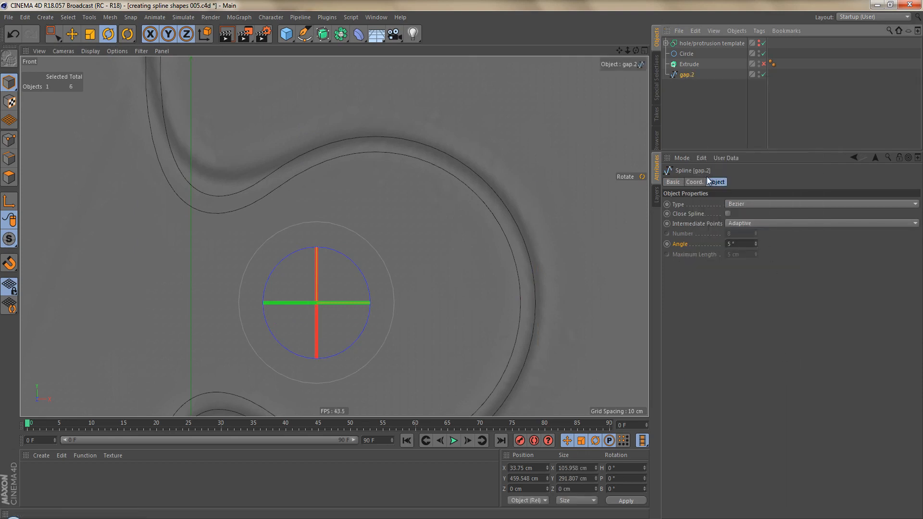
Step: Switch the merged gap spline to point mode and box-select the four points where its halves meet at the knob's outermost edge
middle_click_drag(525, 229, 521, 199, "alt")
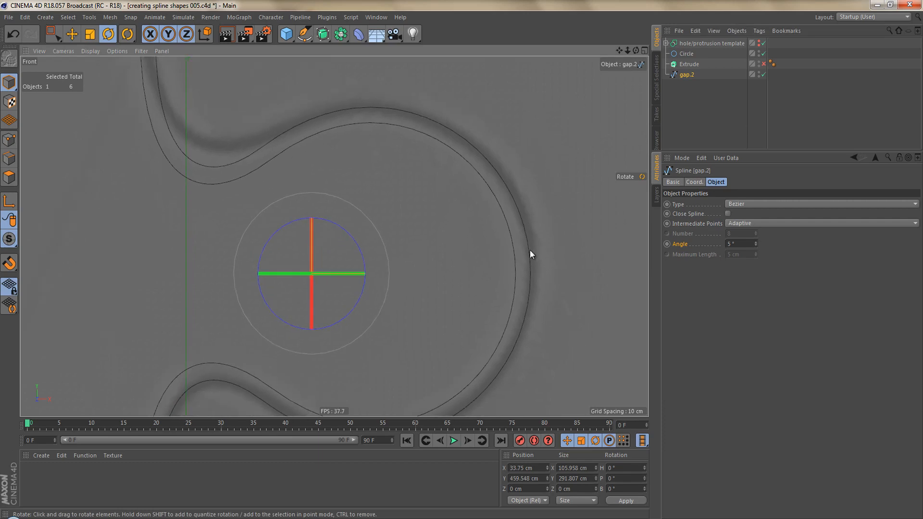
key("Tab")
key("e")
scroll(572, 305, "up", 2)
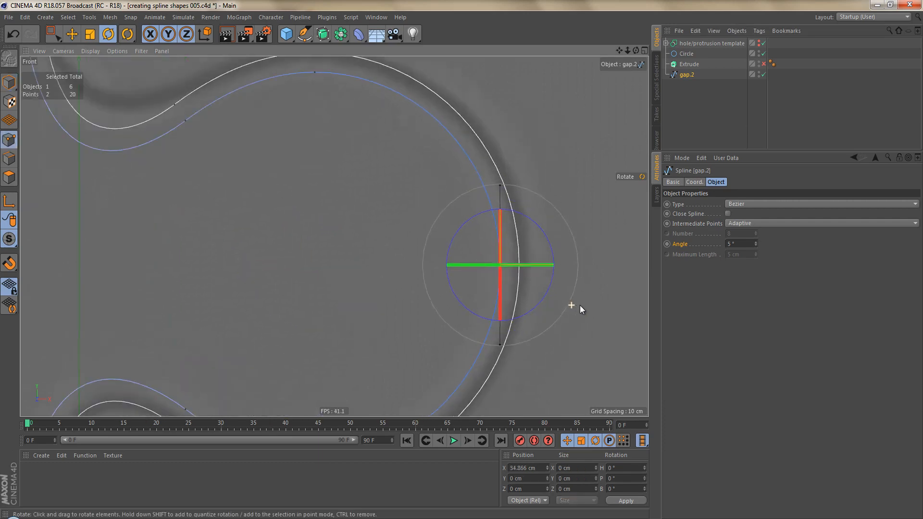
left_click(577, 306)
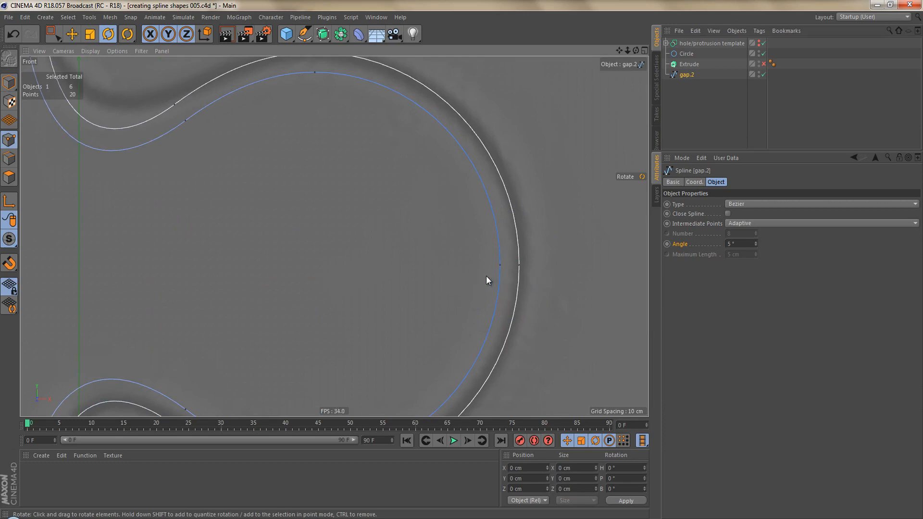
scroll(463, 238, "down", 4)
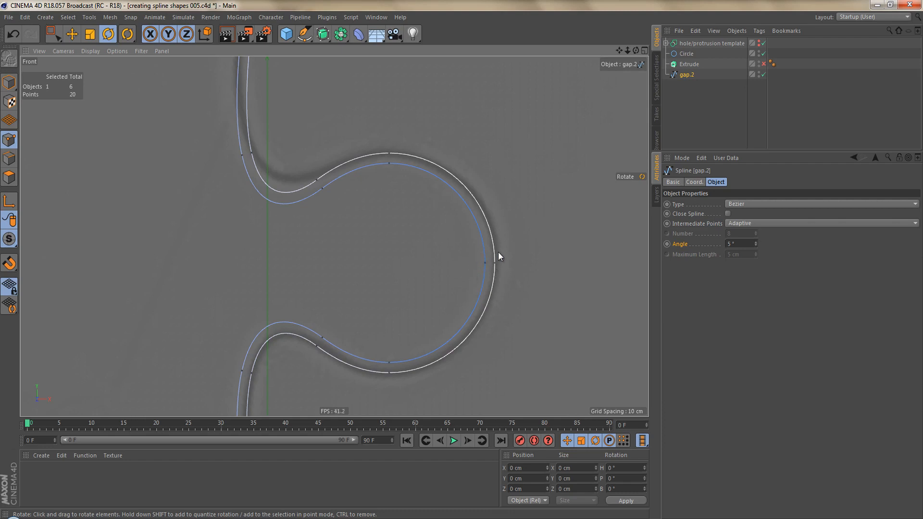
scroll(495, 264, "up", 3)
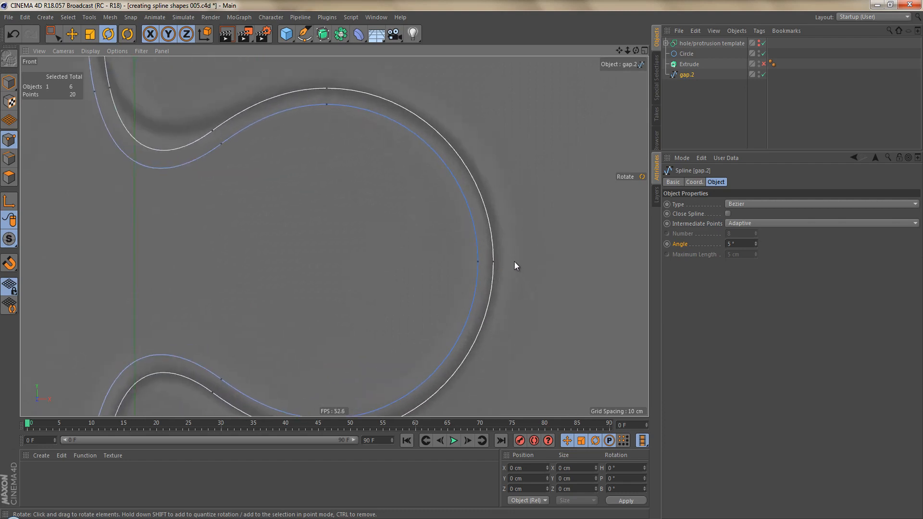
key("0")
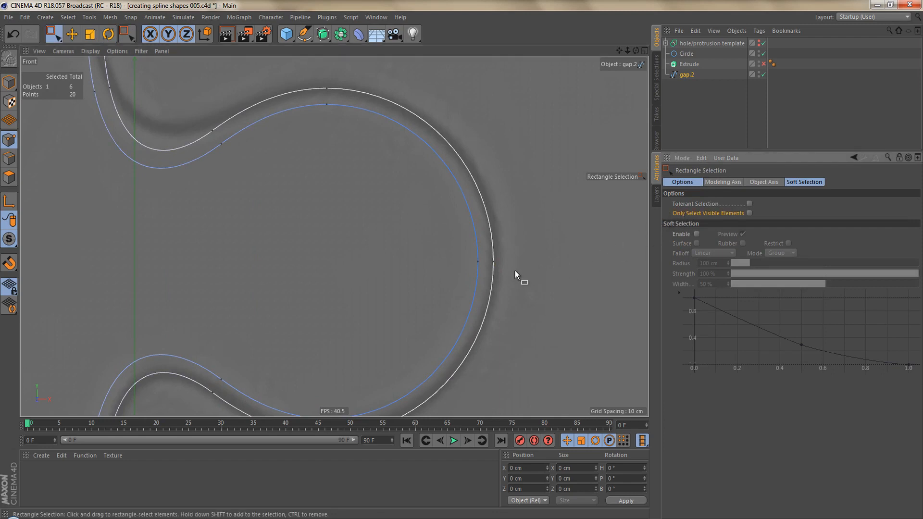
left_click_drag(464, 244, 511, 285)
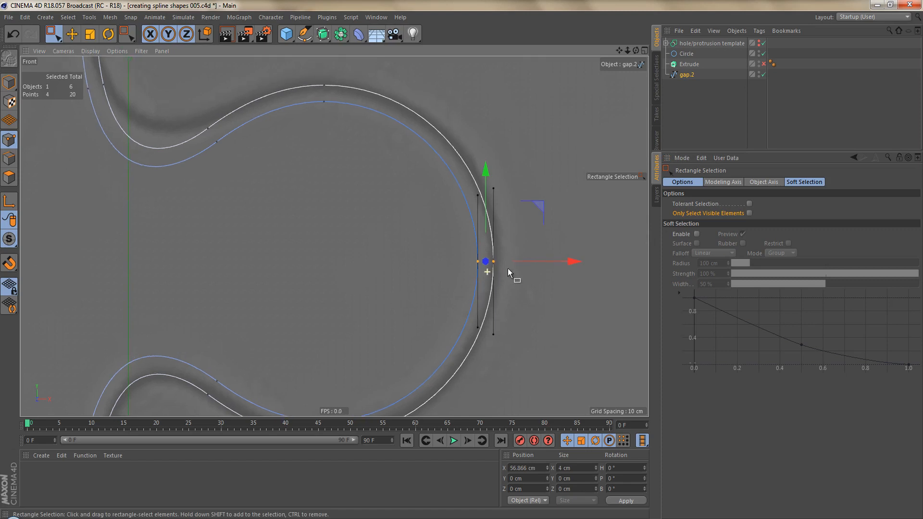
Step: Weld the two overlapping points on the outer line of the gap spline where the halves meet
scroll(508, 269, "up", 3)
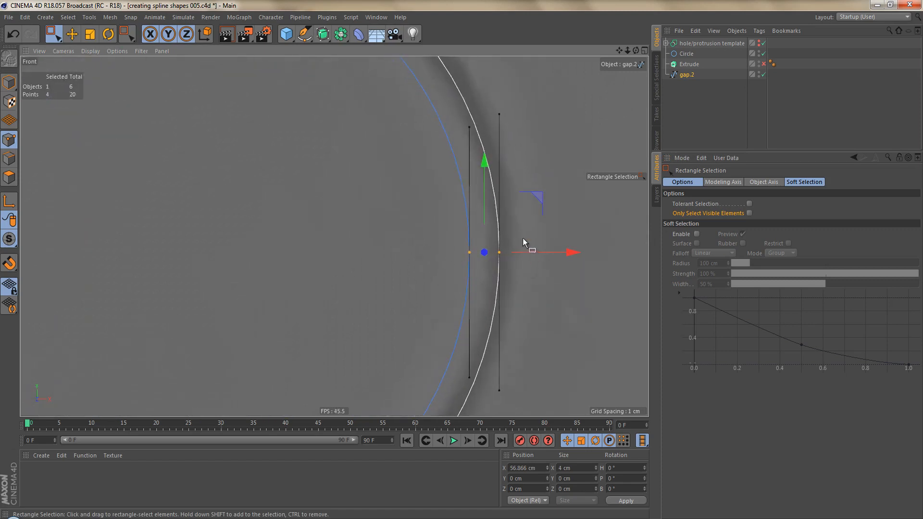
left_click_drag(527, 233, 484, 274)
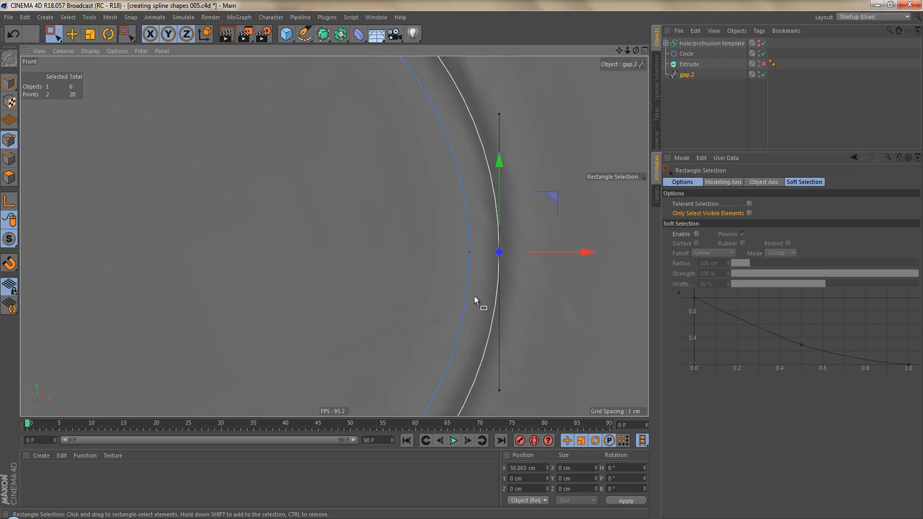
right_click(549, 113)
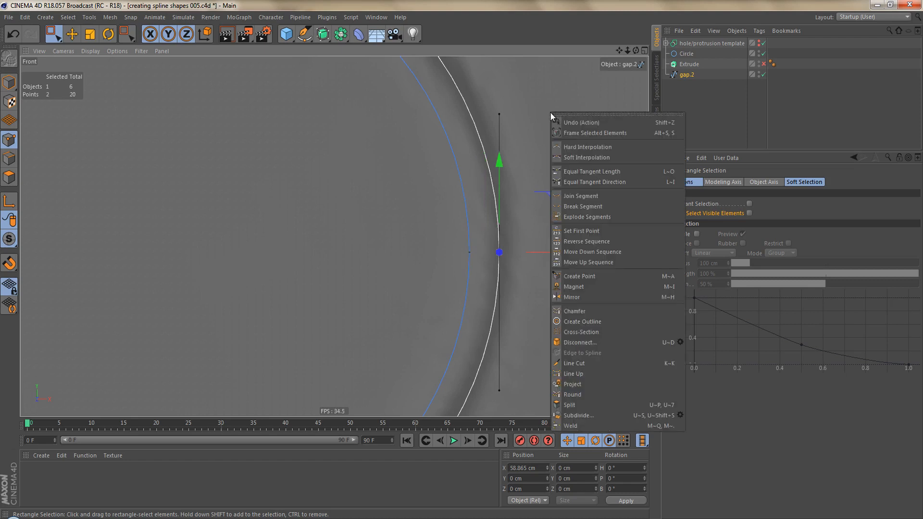
left_click(587, 427)
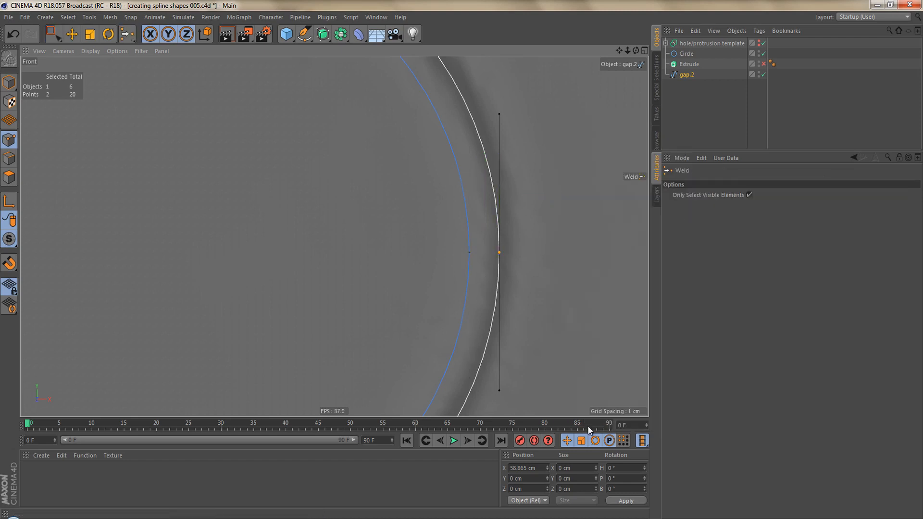
left_click(546, 233)
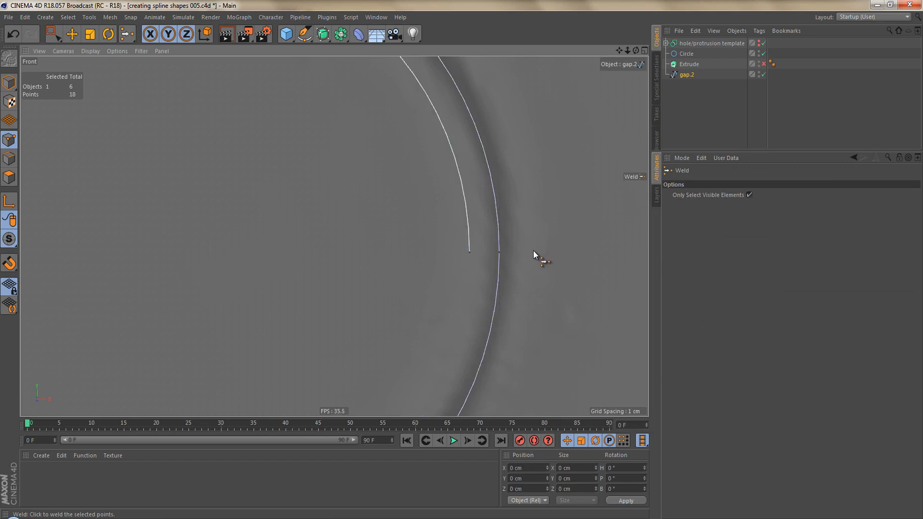
Step: Box-select the outer and inner meeting points in turn to check how many points each location holds
key("0")
left_click_drag(485, 242, 504, 272)
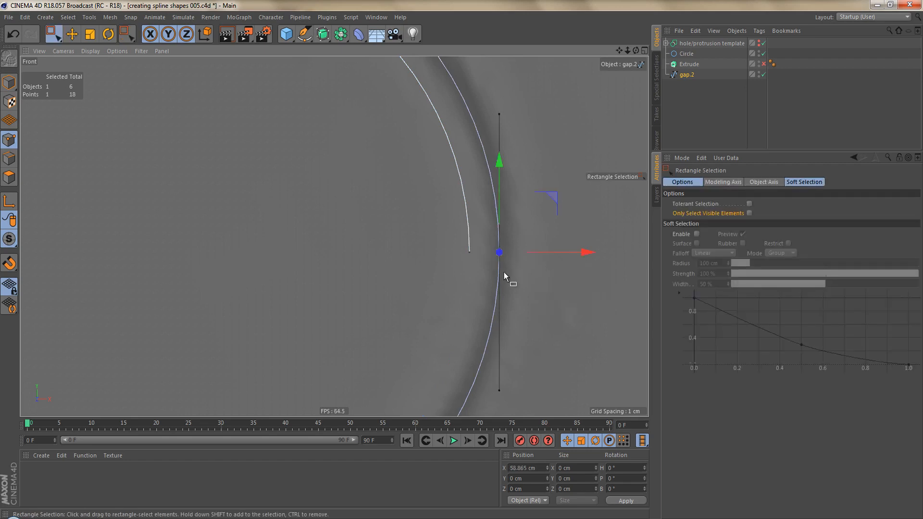
left_click_drag(456, 235, 477, 277)
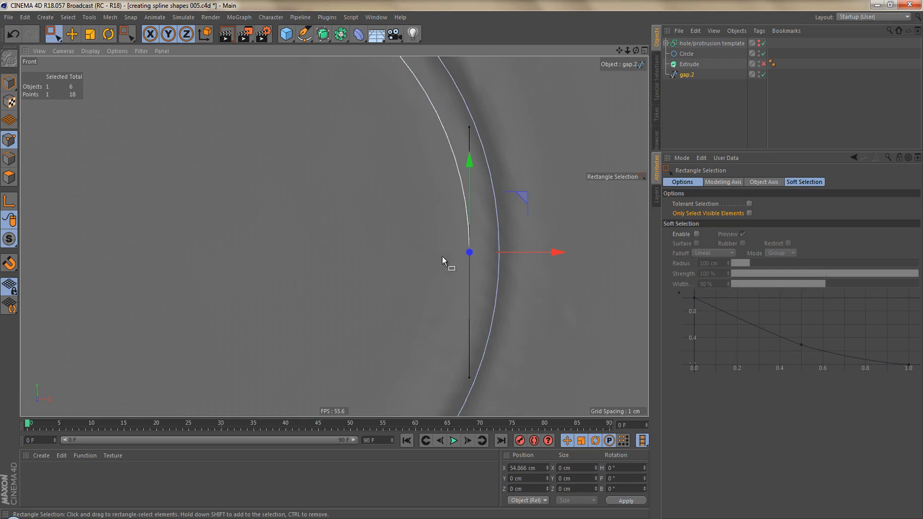
Step: Enable Close Spline on the gap spline to close the inner line, and check the whole outline
scroll(443, 238, "down", 5)
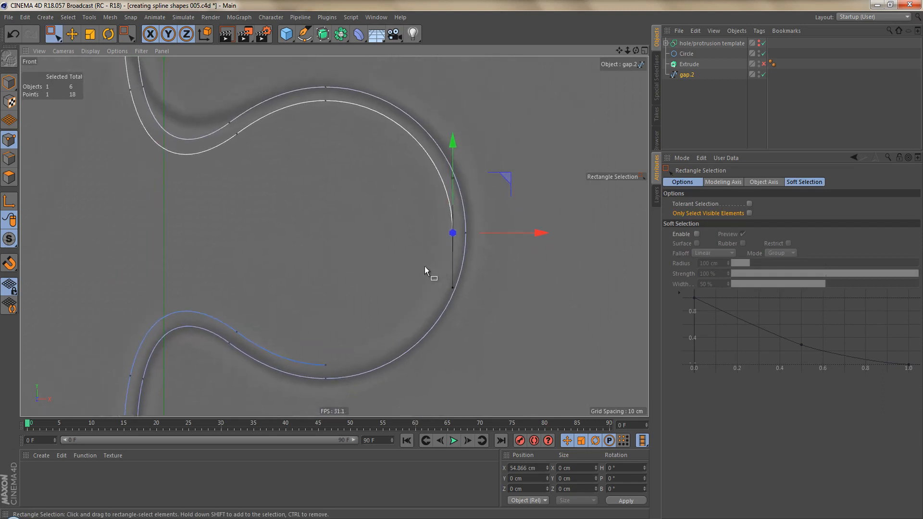
left_click(687, 75)
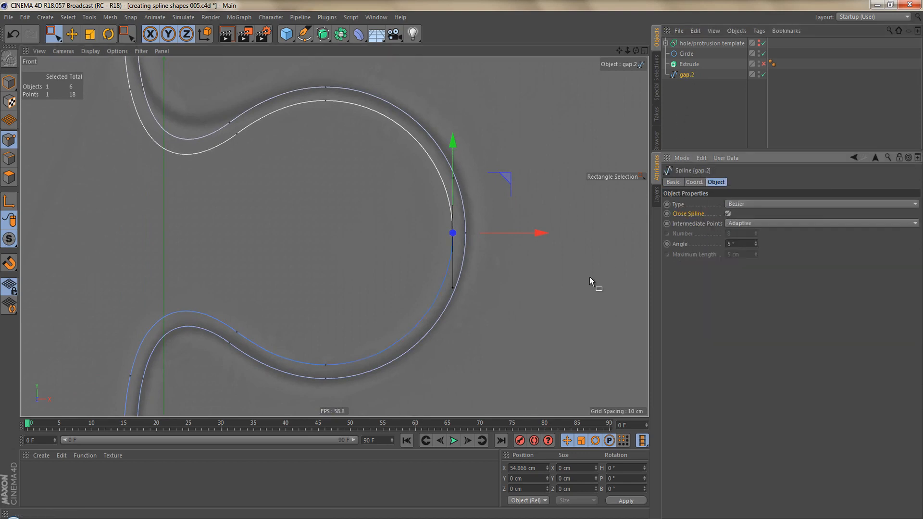
scroll(406, 251, "down", 6)
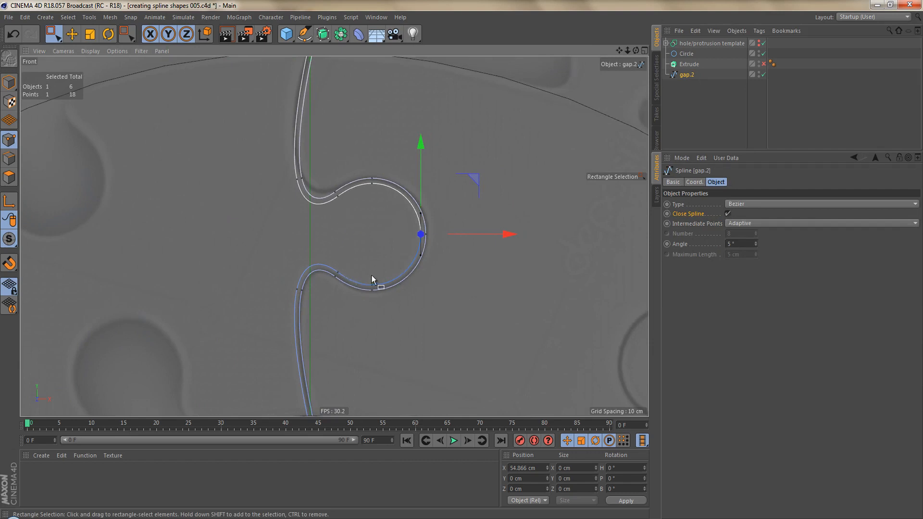
scroll(371, 274, "down", 4)
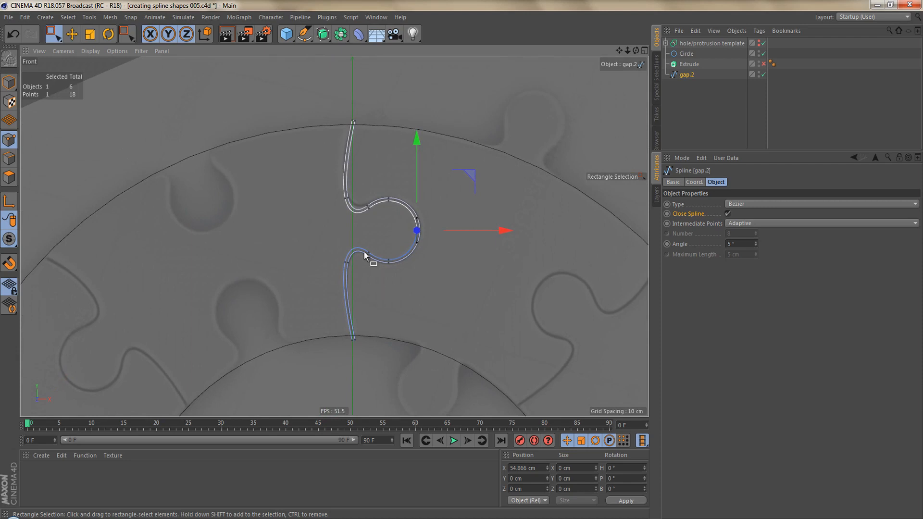